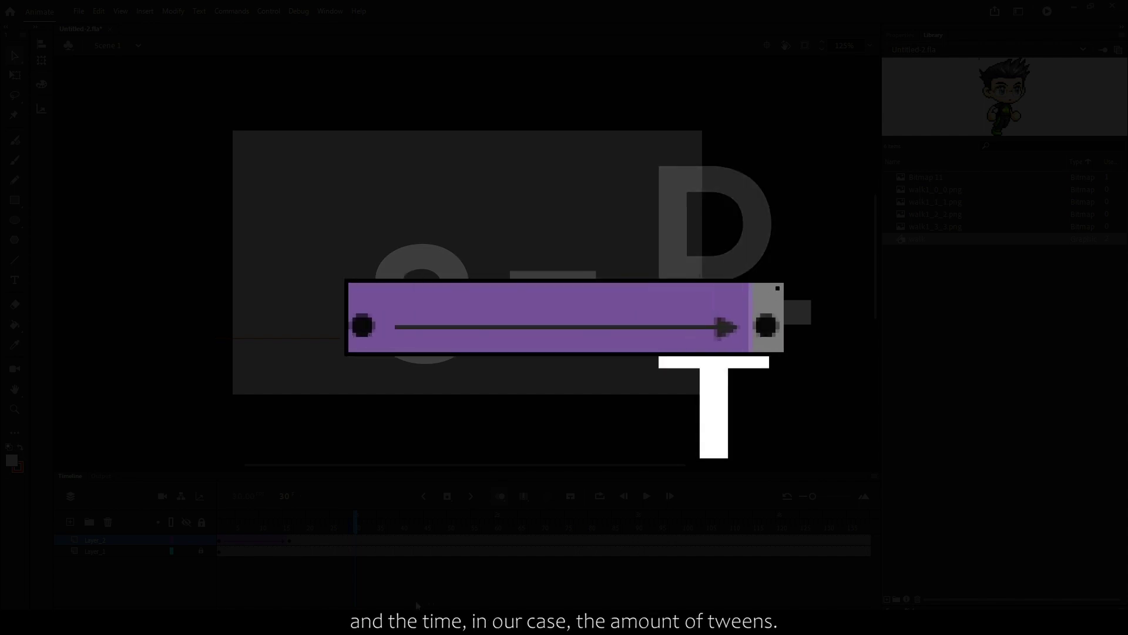
- Lengthen the walk tween on Layer_2 with inserted frames so it ends at frame 236, and play it back
click(286, 541)
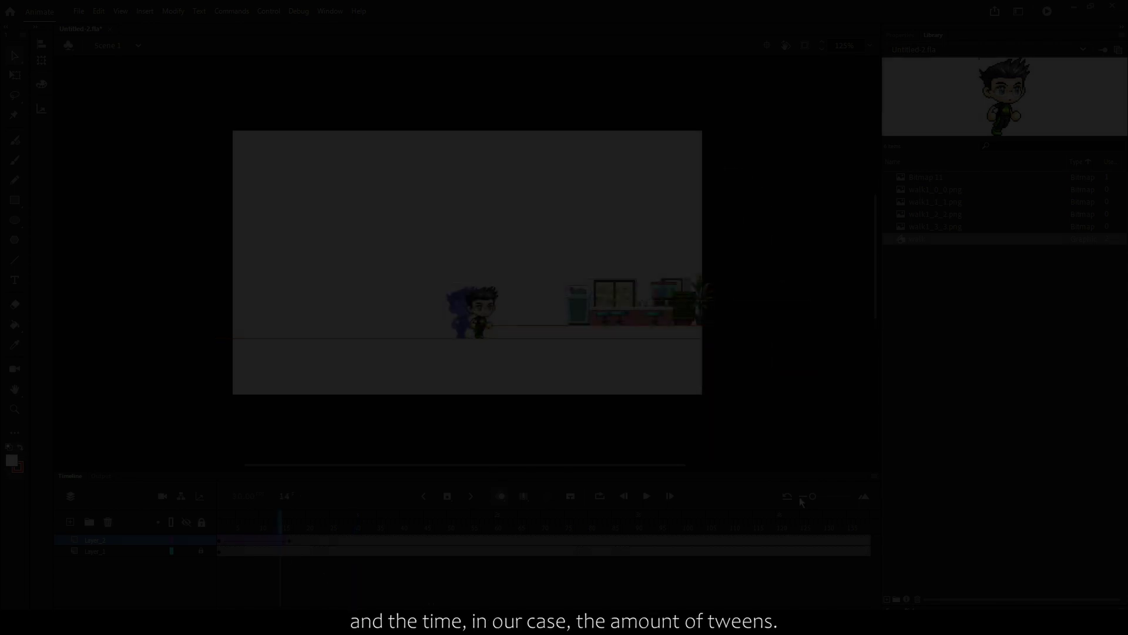
key(F5)
key(F5)
key(F5)
key(F5)
key(F5)
key(F5)
key(F5)
key(F5)
key(F5)
key(Return)
- Replay the last part of the walk tween from about frame 215 to check the sprite's motion near the end
click(656, 521)
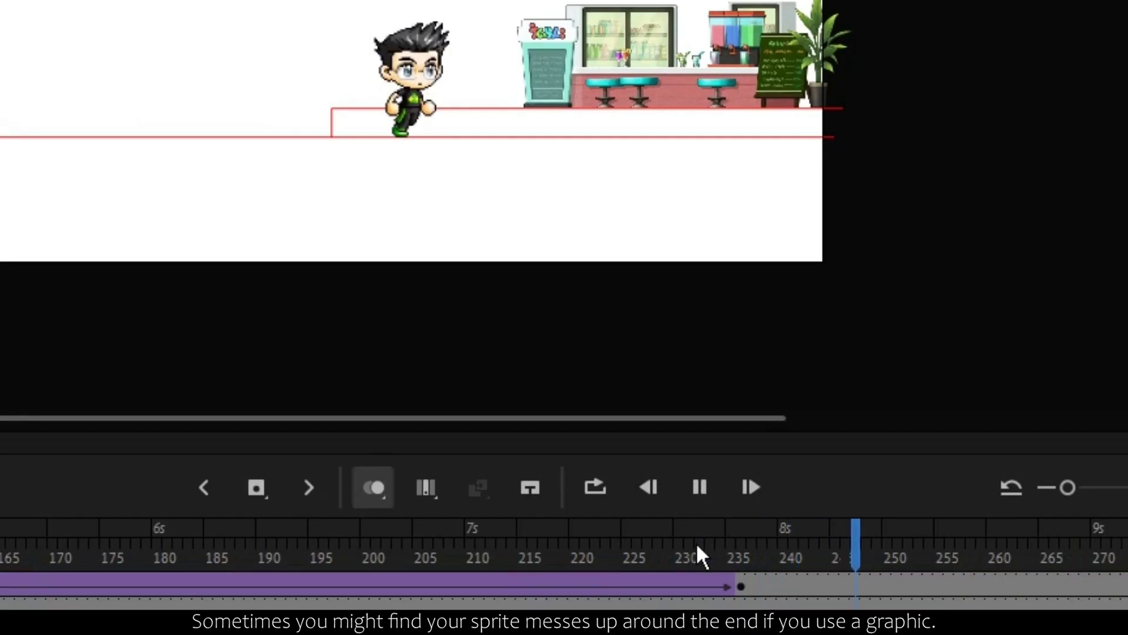
click(614, 528)
click(568, 521)
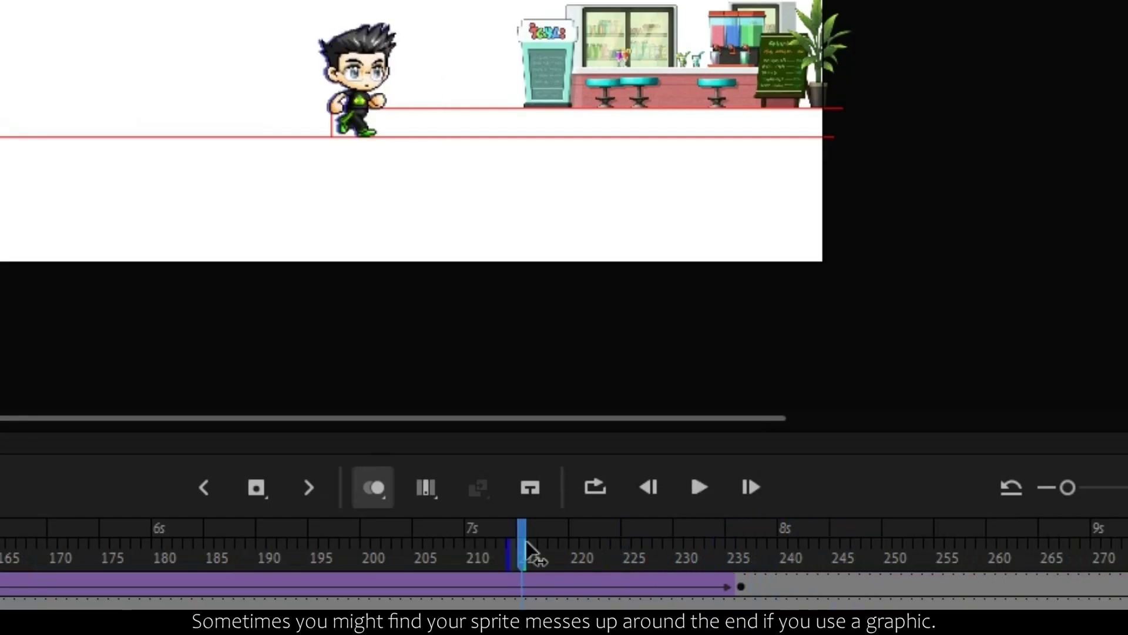
key(Return)
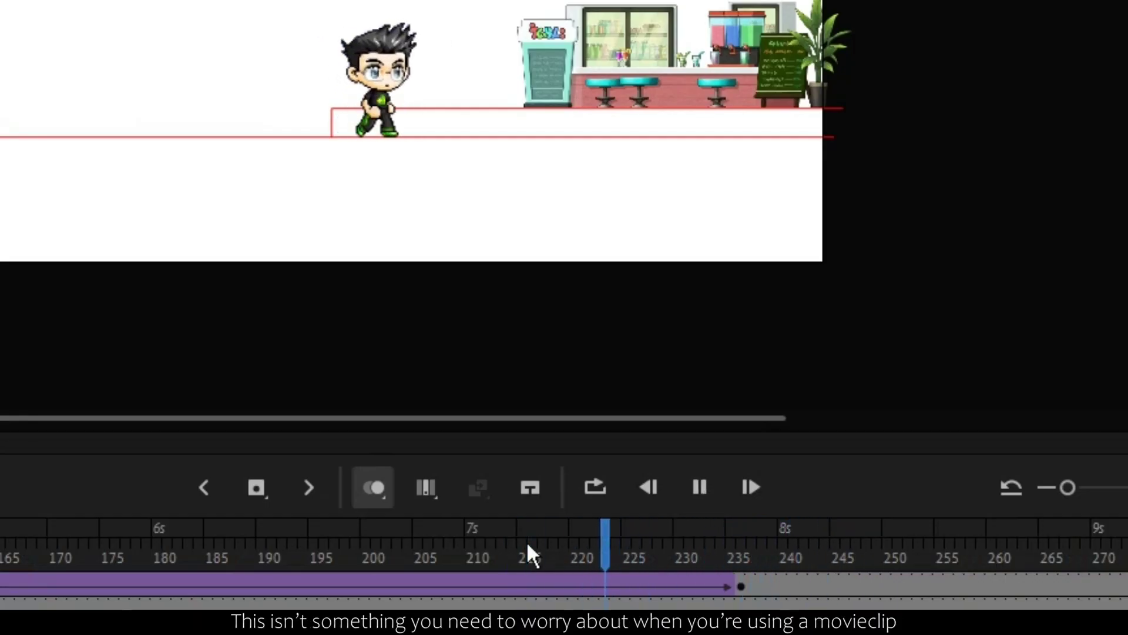
- Inspect the walk graphic's first-frame looping number at frame 176 within the tween
click(727, 586)
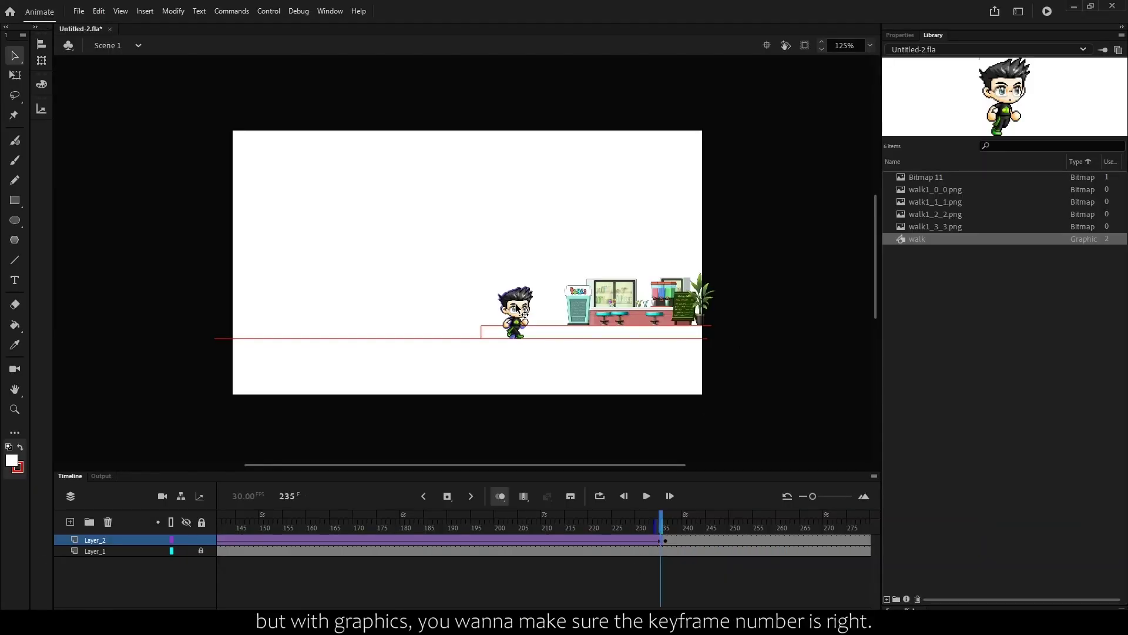
click(901, 33)
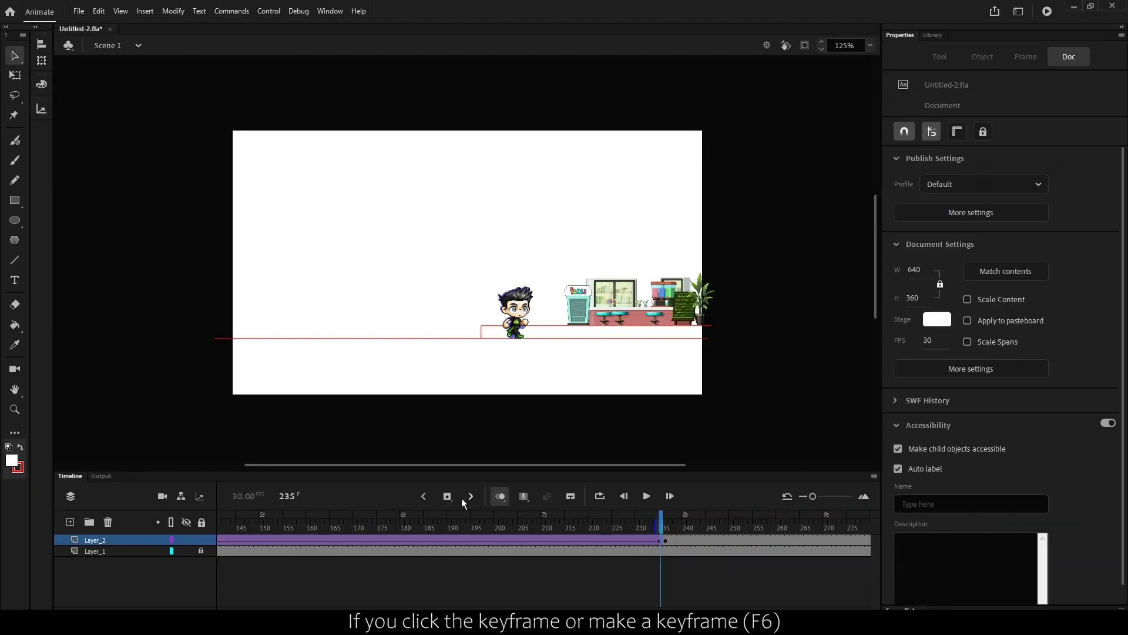
click(384, 539)
click(459, 304)
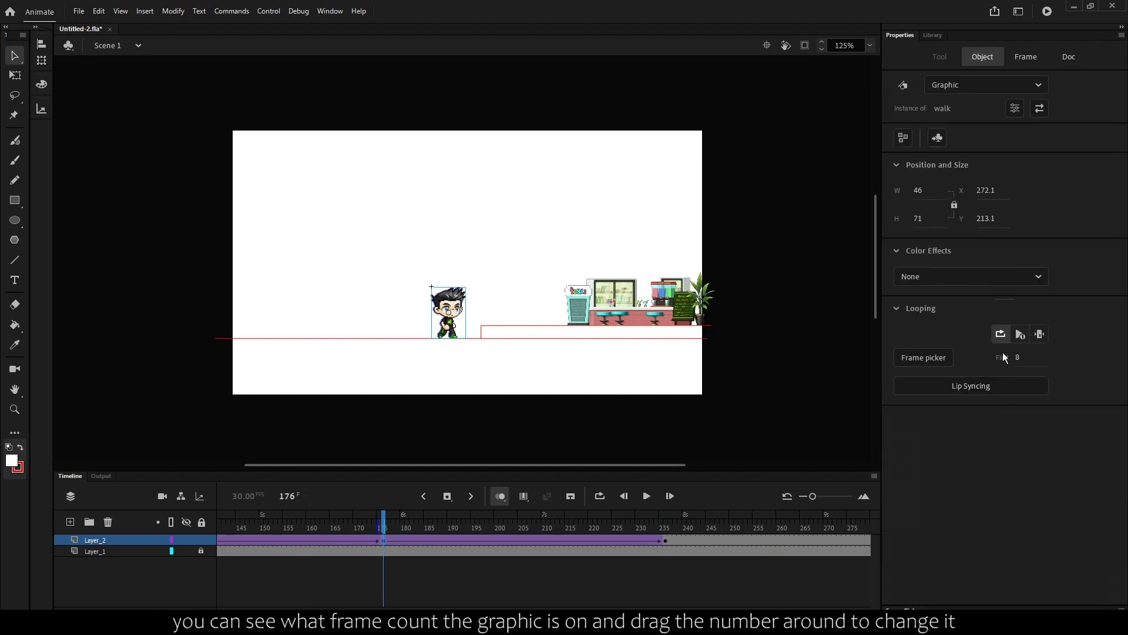
key(ctrl+shift+a)
- Insert a keyframe at frame 235 to check the walk graphic's frame number, and set the final keyframe's first frame to 20
click(660, 540)
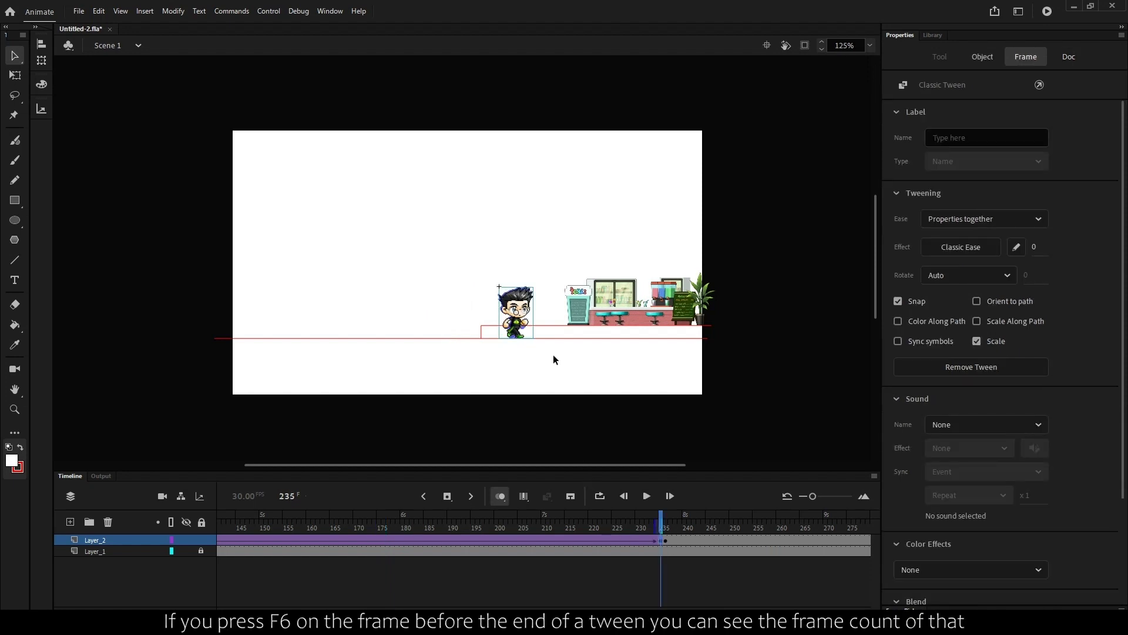
key(F6)
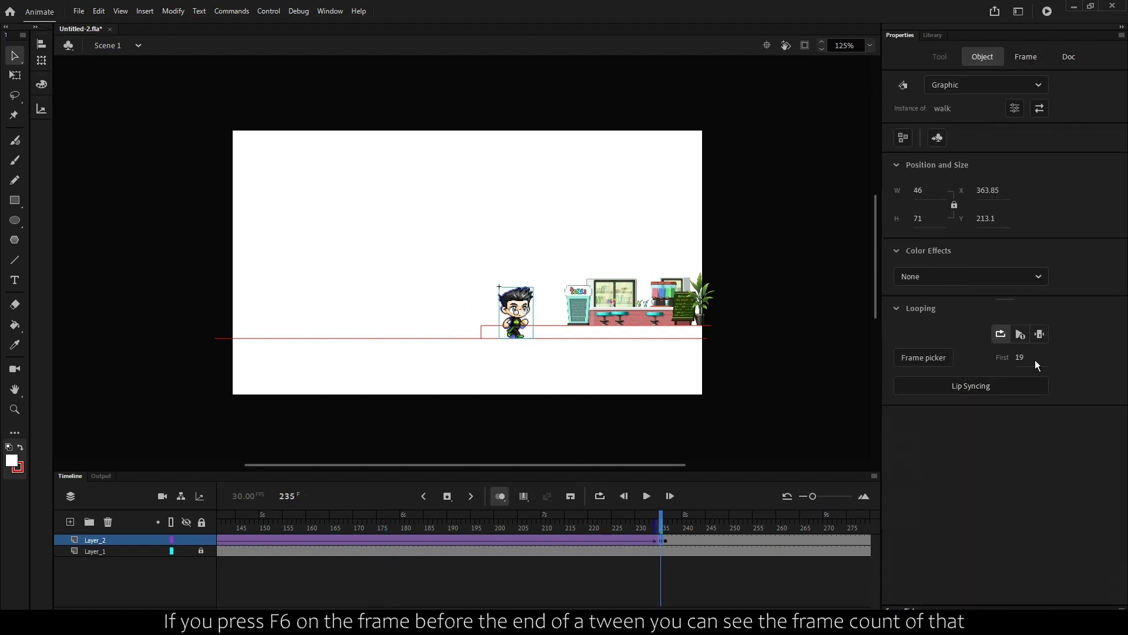
click(664, 541)
click(520, 314)
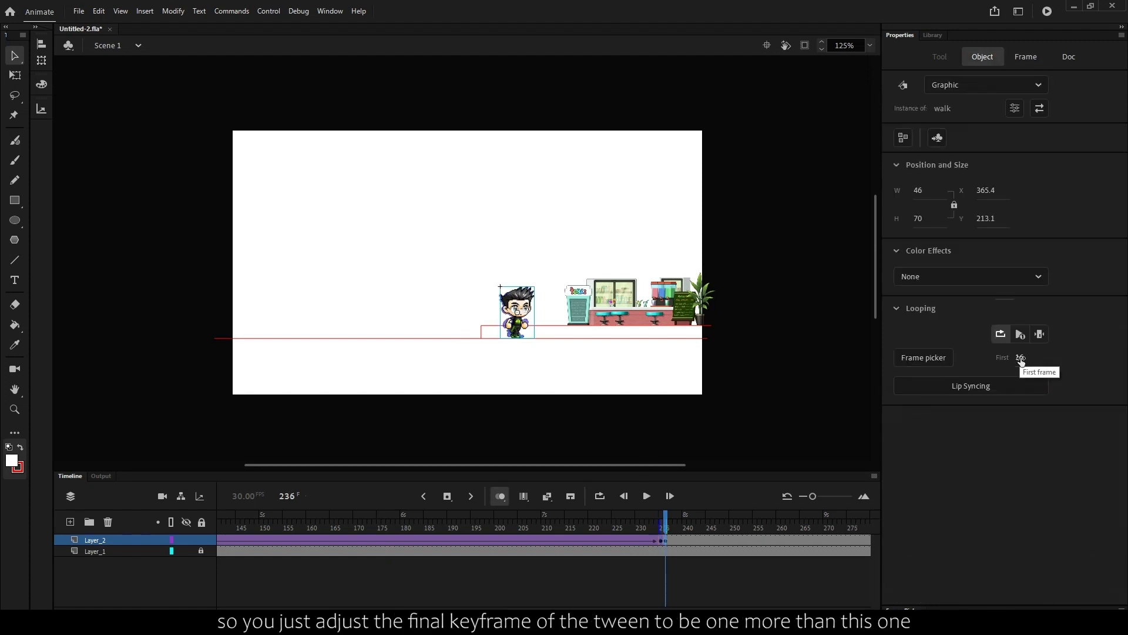
text(21)
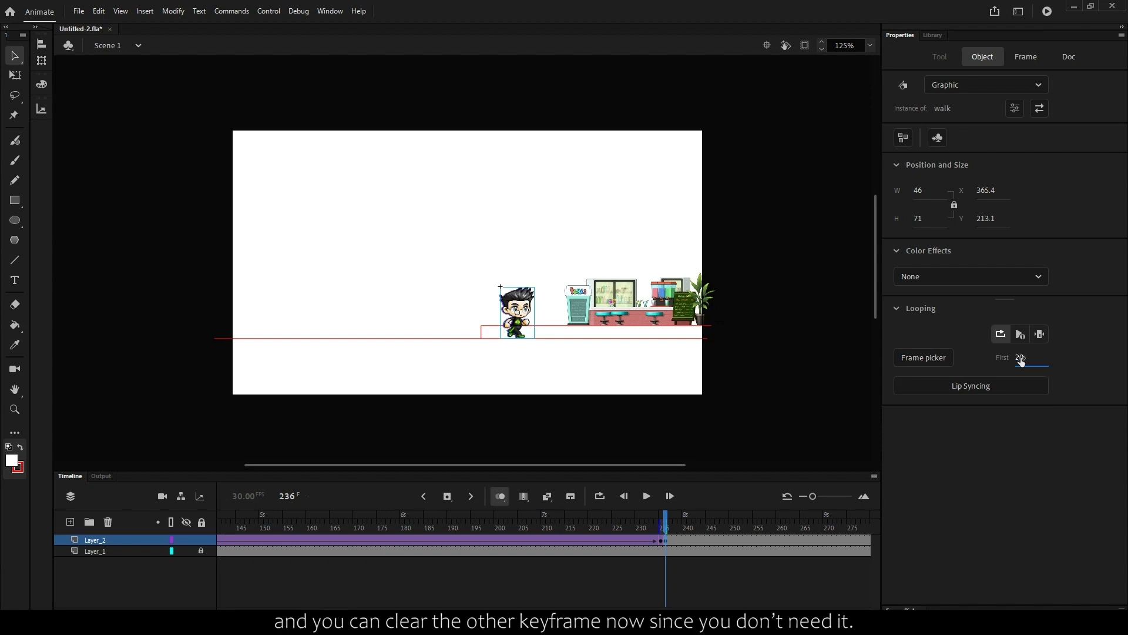
- Clear the extra keyframe at frame 235 and play back the corrected walk tween
click(661, 541)
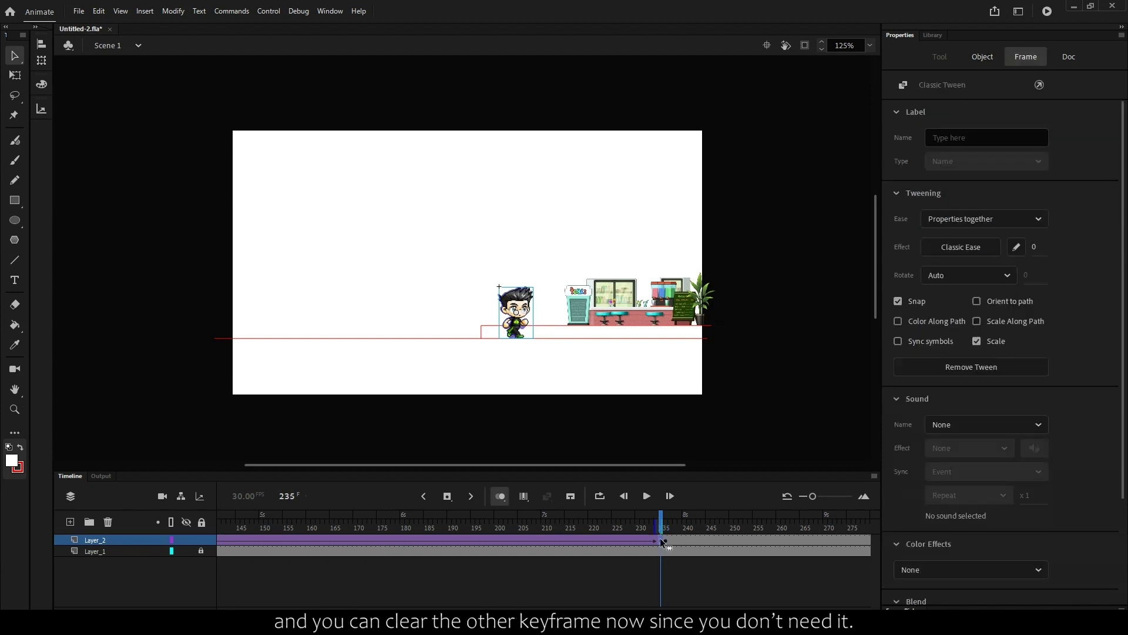
click(511, 322)
right_click(661, 539)
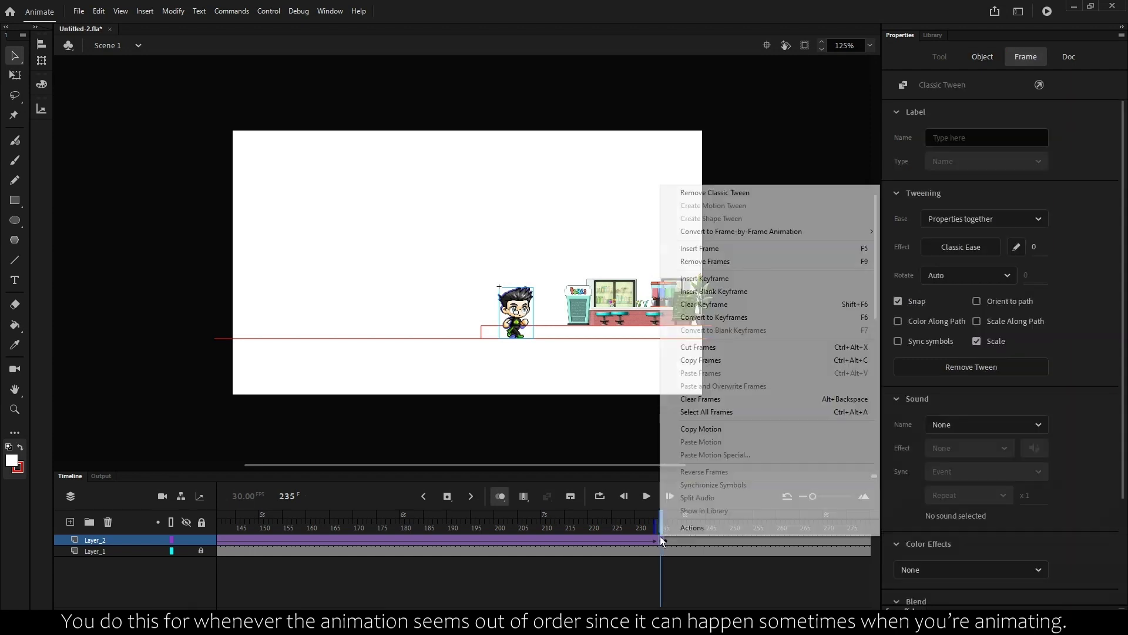
click(714, 304)
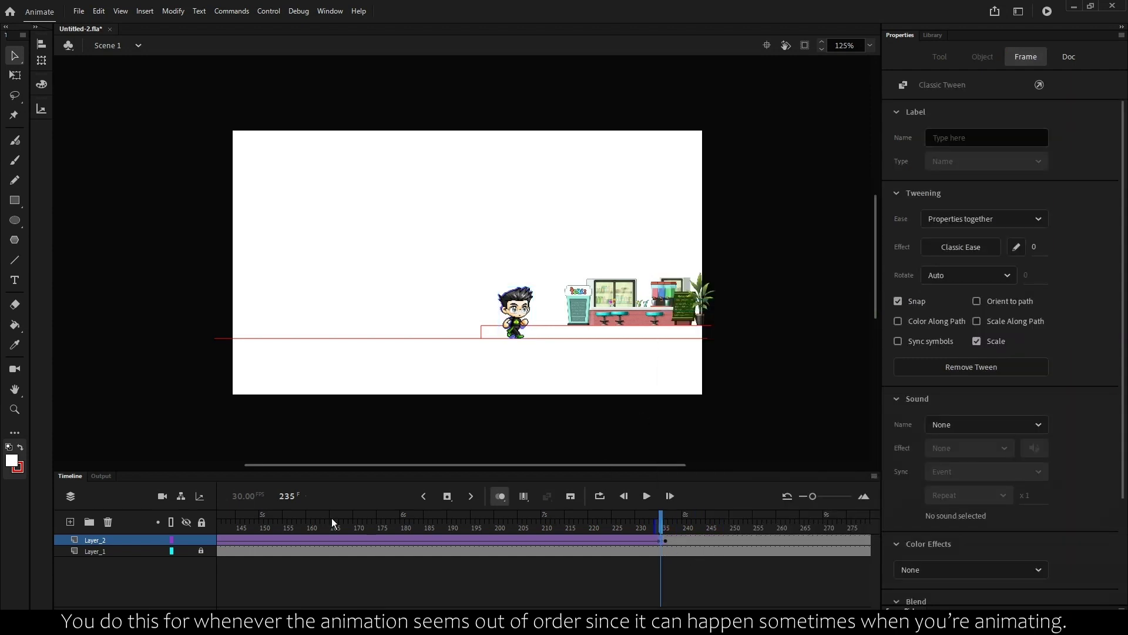
key(Return)
key(Return)
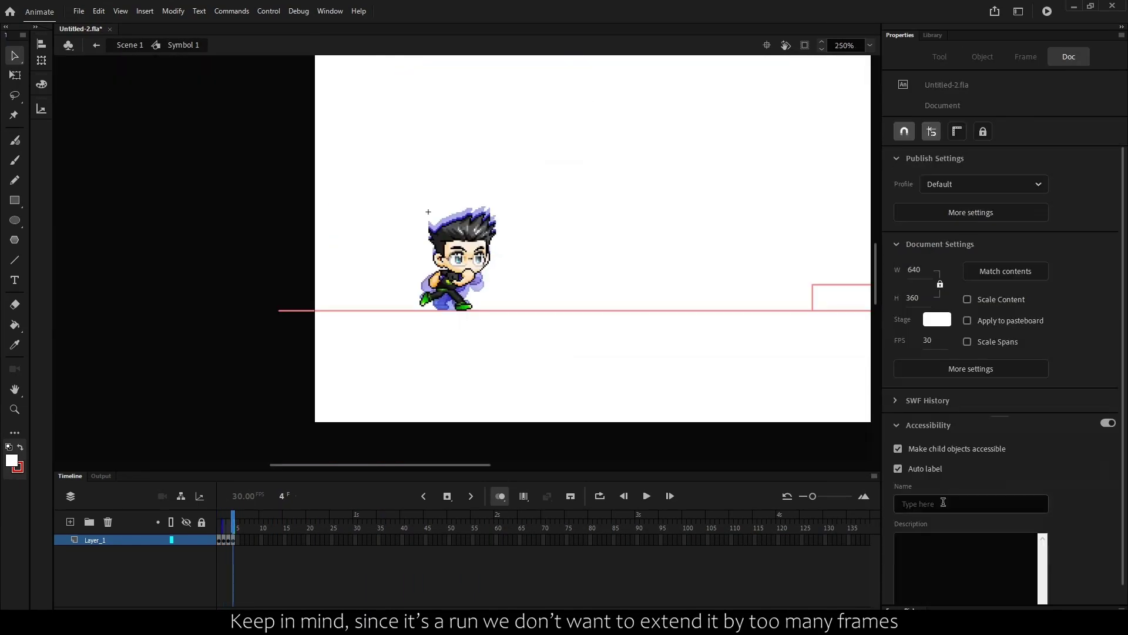
- Extend each of the four run poses inside Symbol 1 by one frame
key(shift+comma)
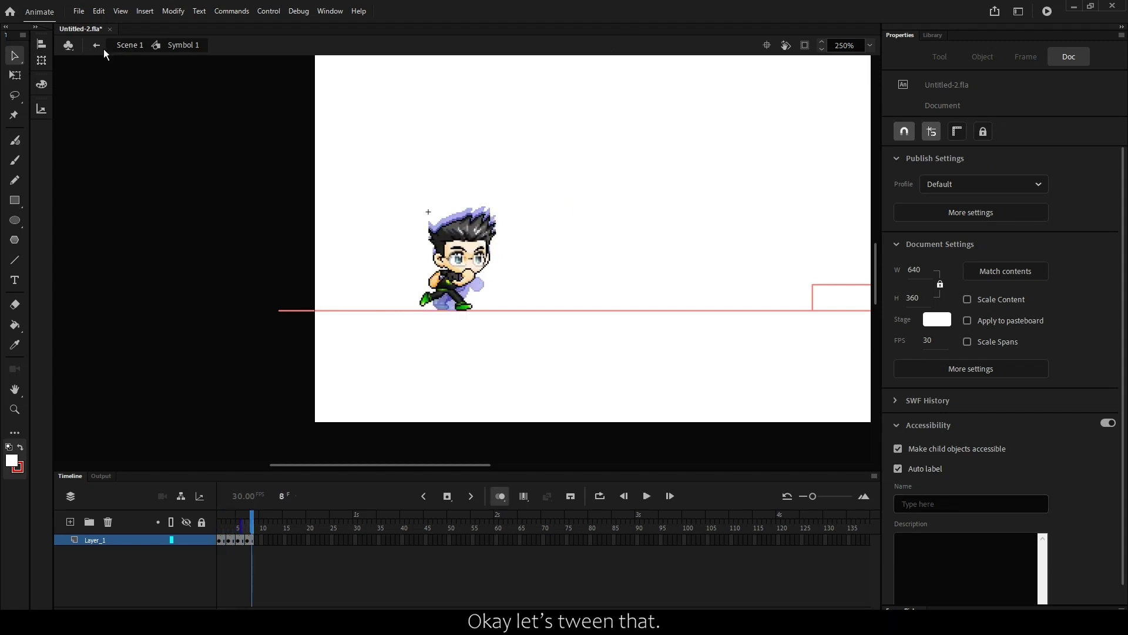
- Move the run graphic at frame 78 to the ledge, at about X 333, and apply a classic tween to the run span
click(580, 540)
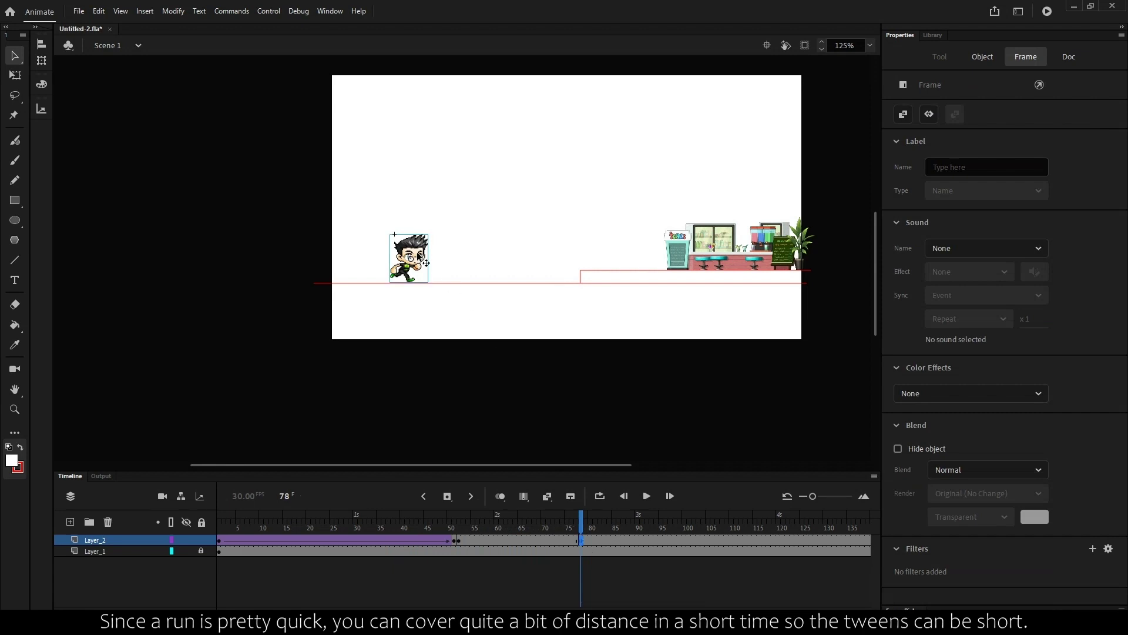
drag(426, 262, 587, 269)
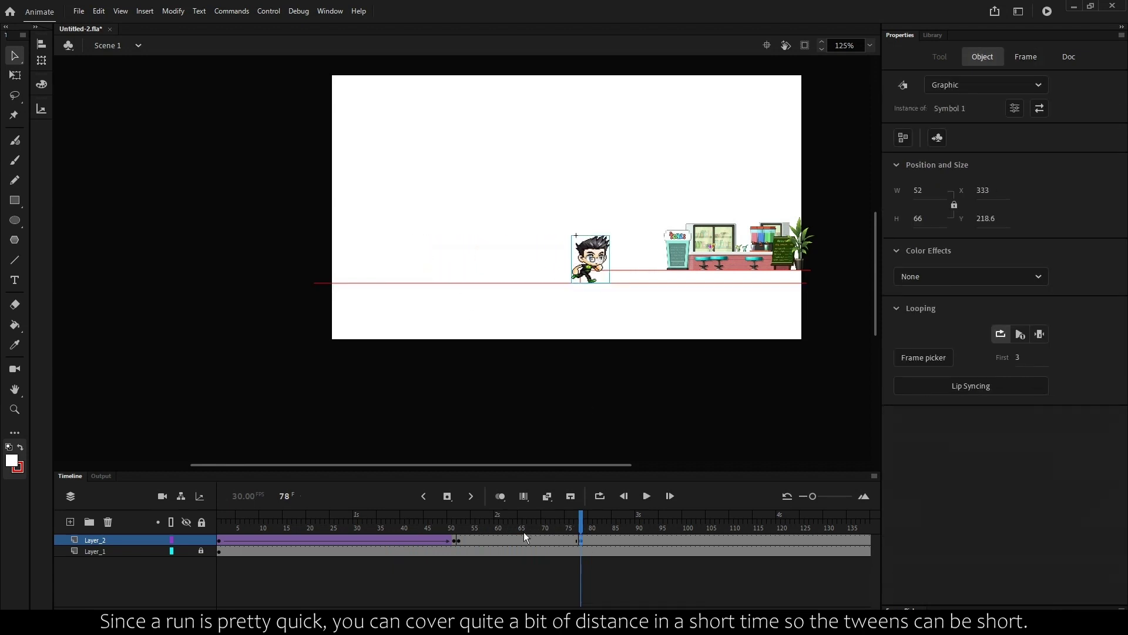
right_click(493, 541)
click(534, 199)
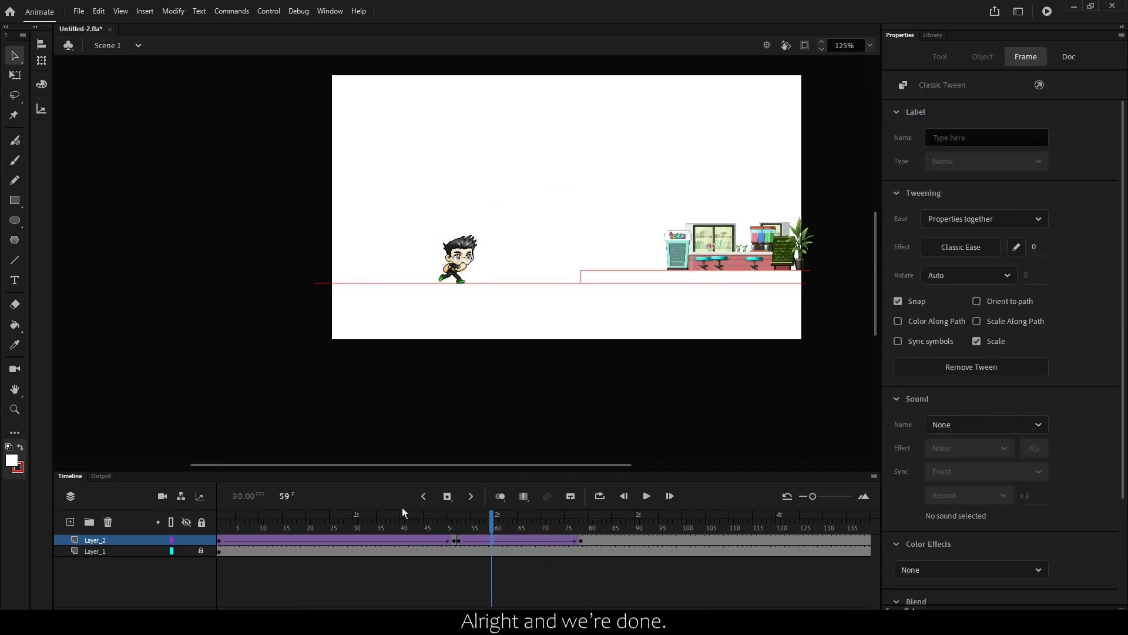
click(415, 524)
key(Return)
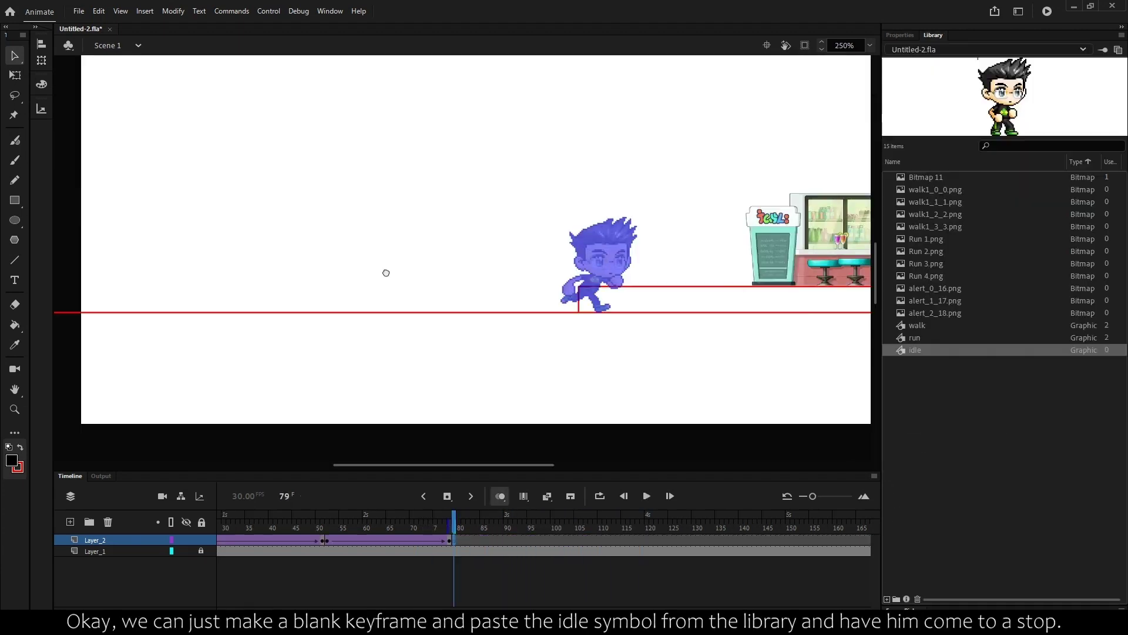
- Paste the idle symbol into frame 79 and place it where the running sprite stops
key(ctrl+v)
drag(194, 259, 475, 259)
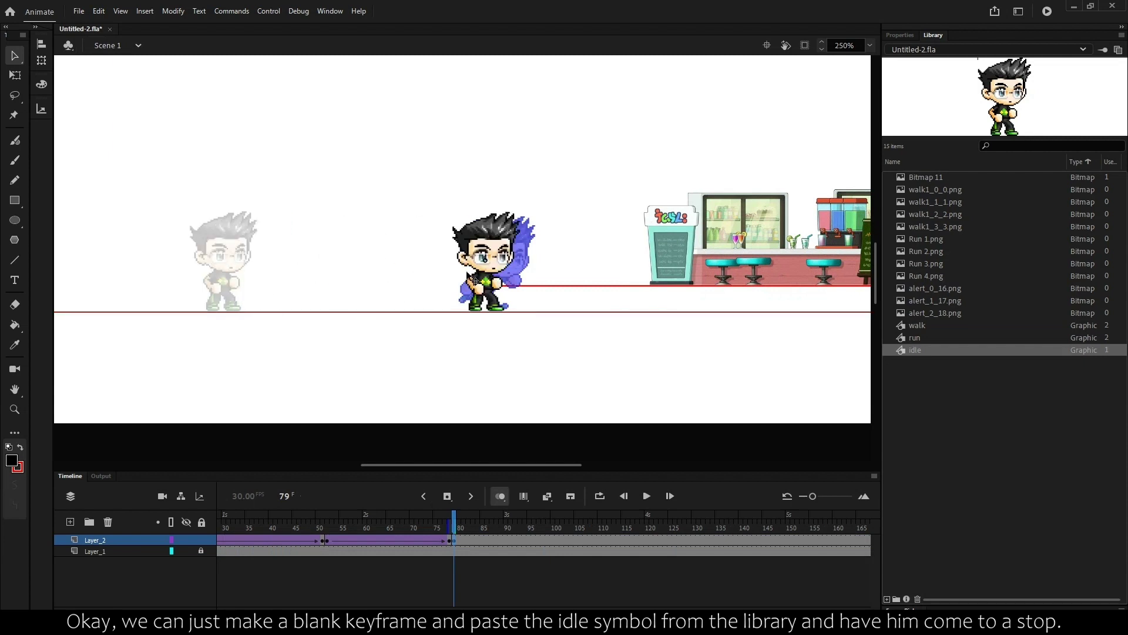
key(Return)
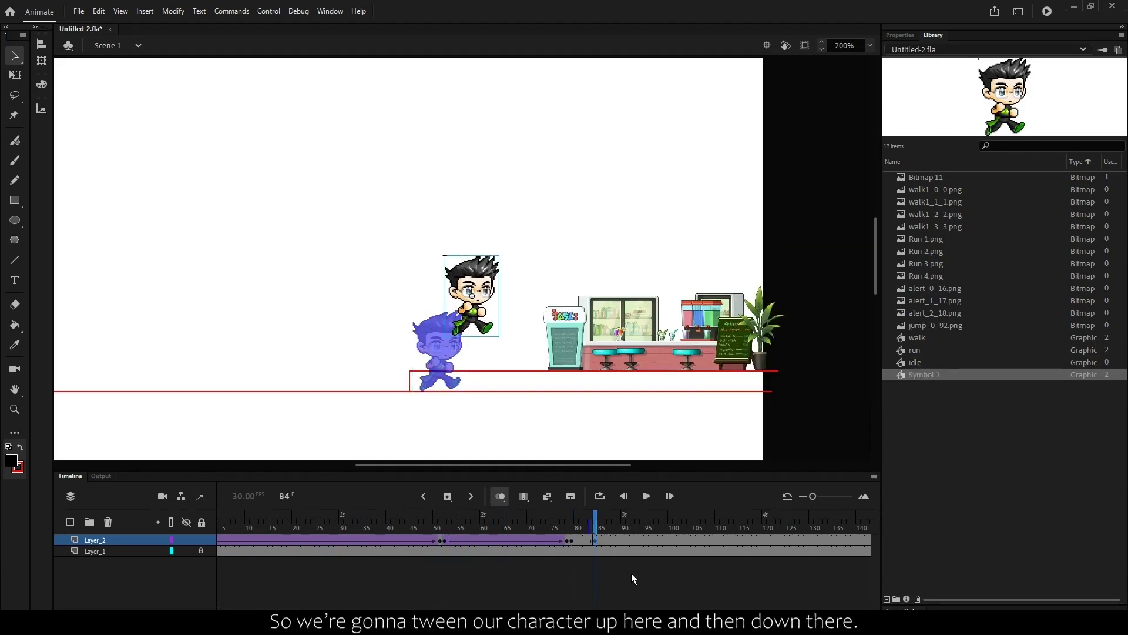
- Tween the jump up to frame 84 and down onto the ledge, and place the idle symbol at frame 90
right_click(575, 540)
click(611, 199)
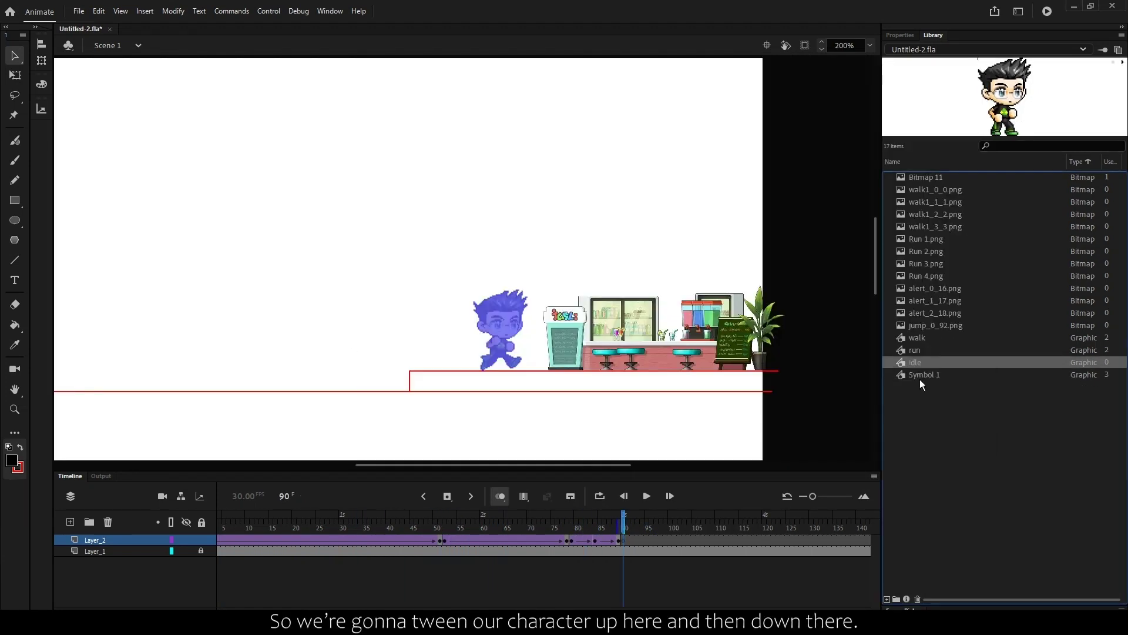
drag(920, 376, 503, 335)
key(Return)
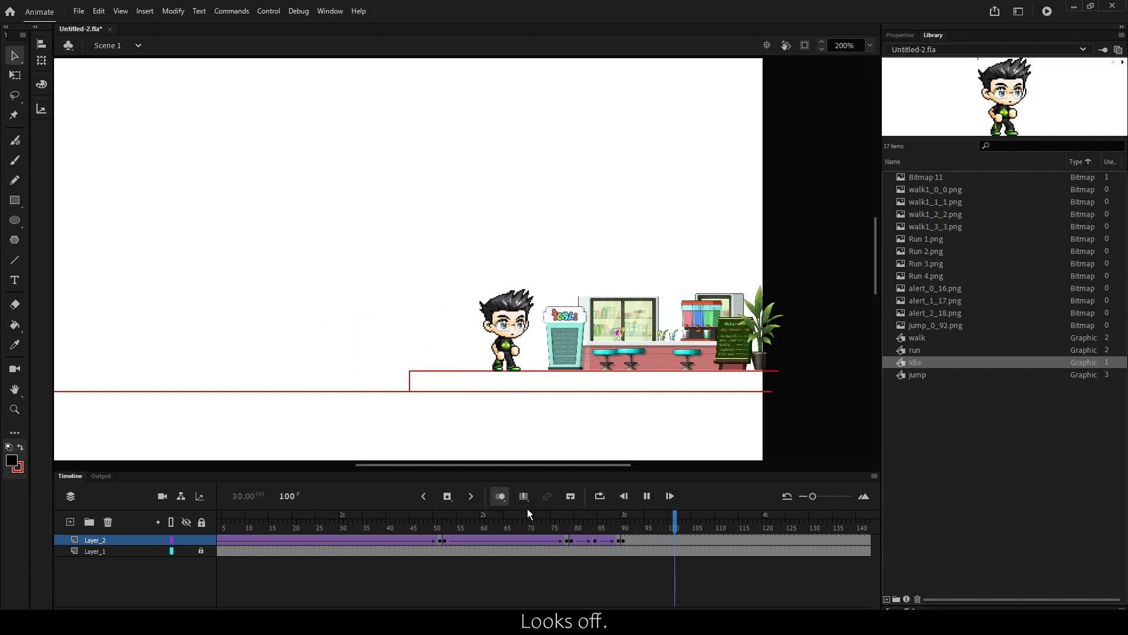
- Replay the tweened jump from frame 70 to examine its path
click(531, 530)
click(531, 530)
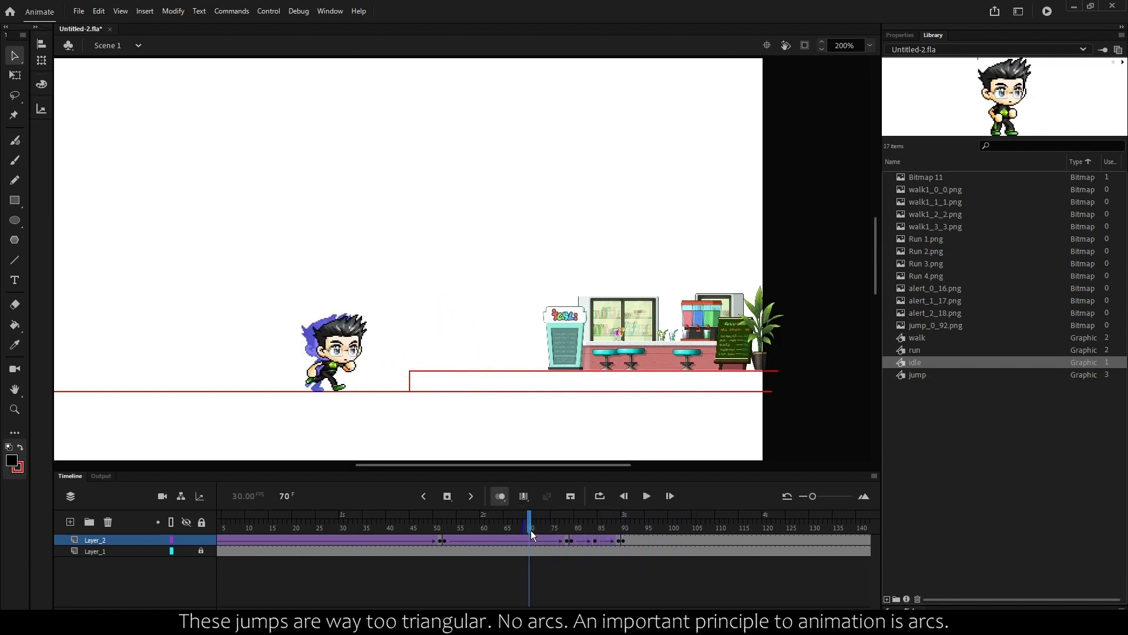
key(Return)
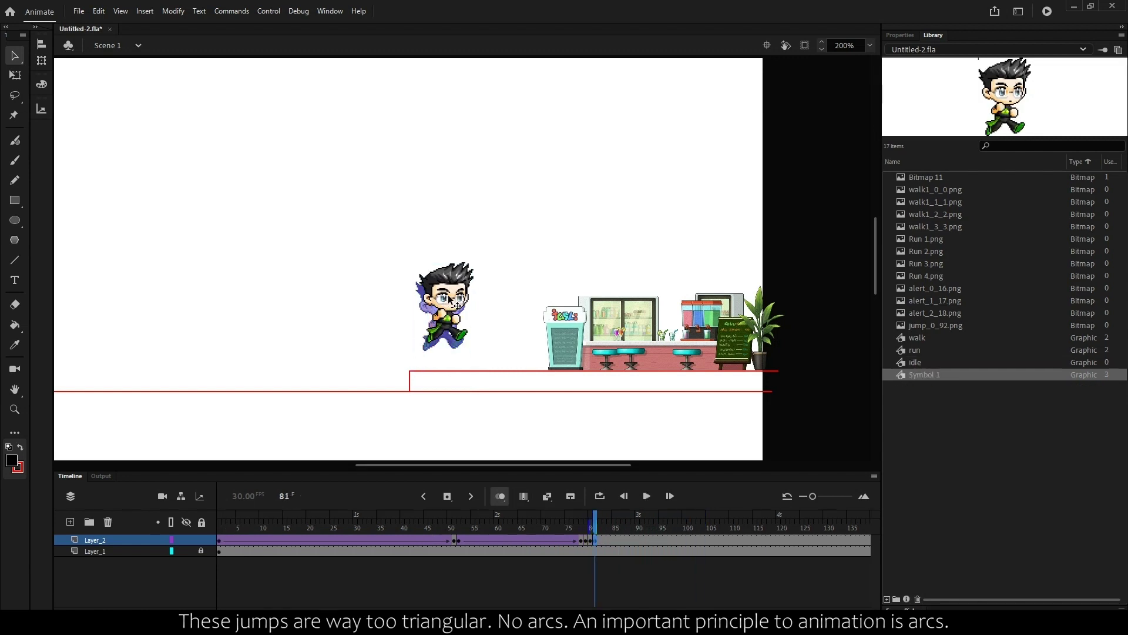
- Play back the frame-by-frame jump from just before the ledge to examine its arc
click(580, 538)
key(Return)
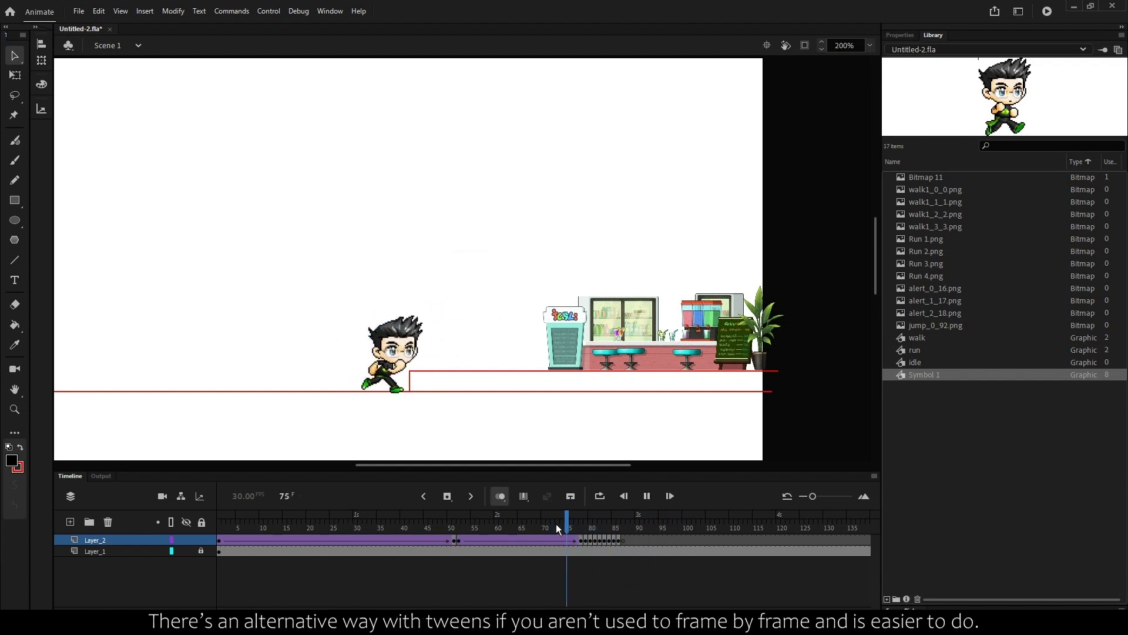
key(Return)
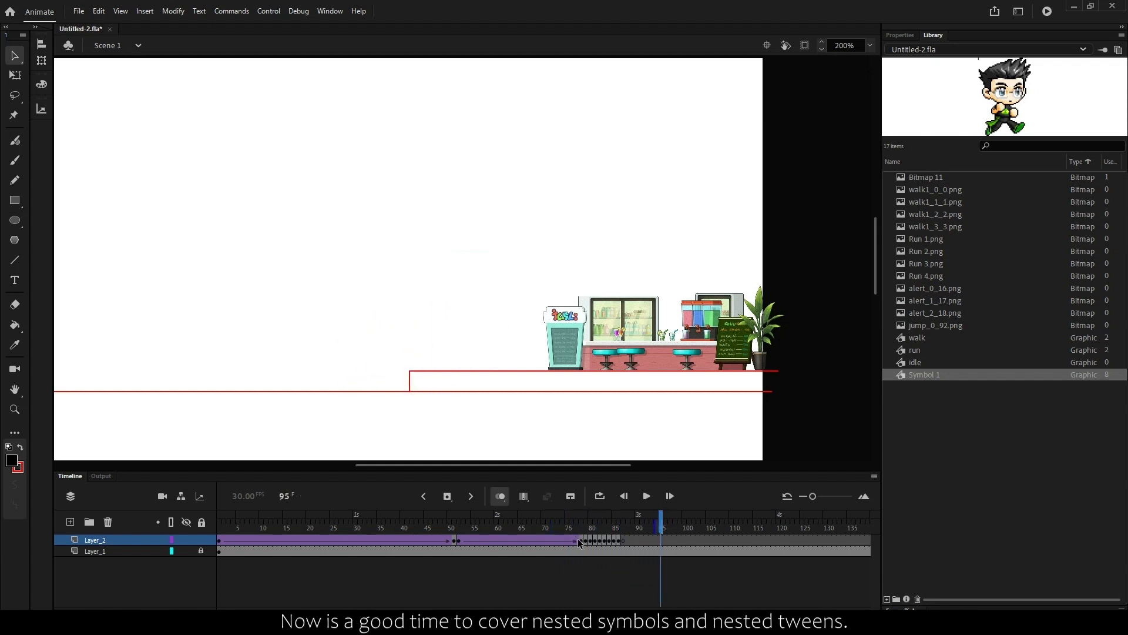
- Clear the frame-by-frame jump keyframes after the run on Layer_2 and go to frame 79
drag(580, 542, 601, 577)
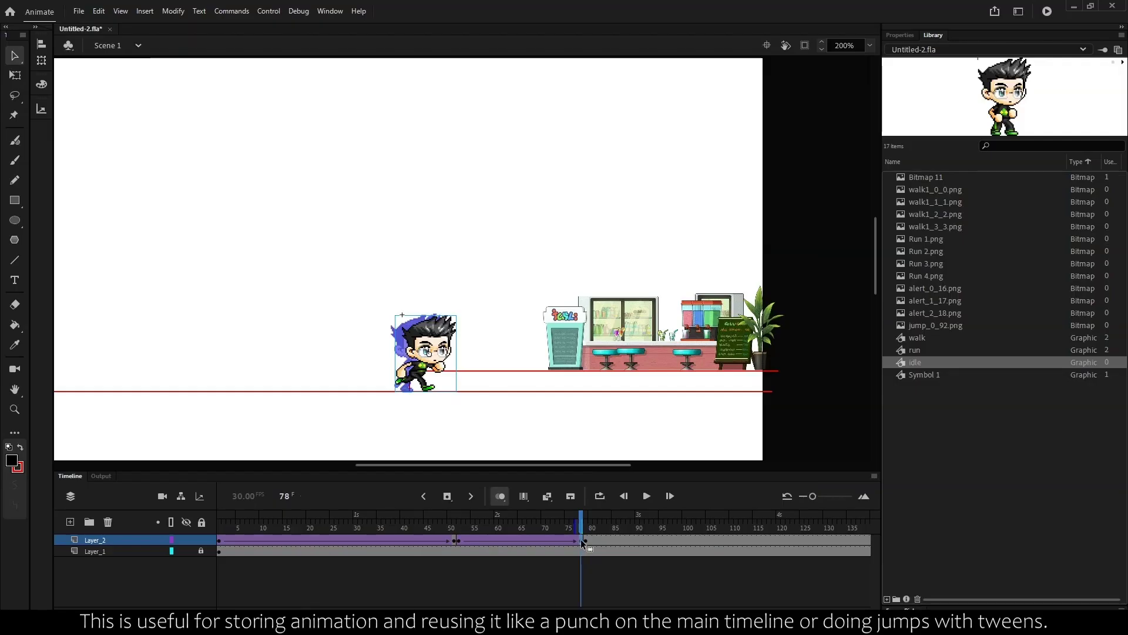
key(.)
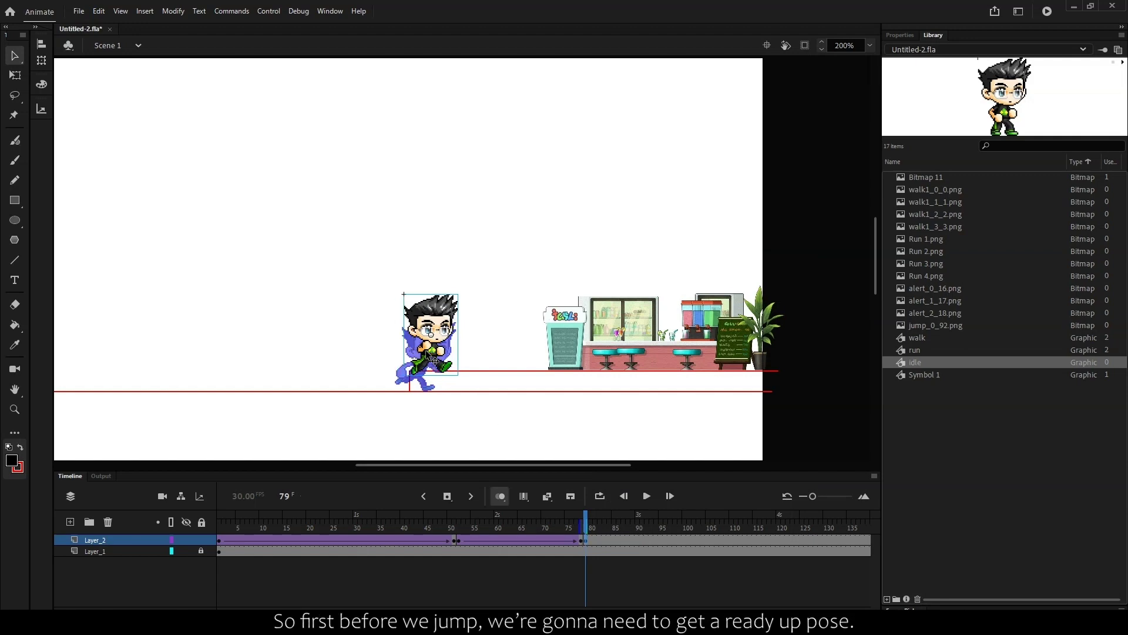
key(shift+Right)
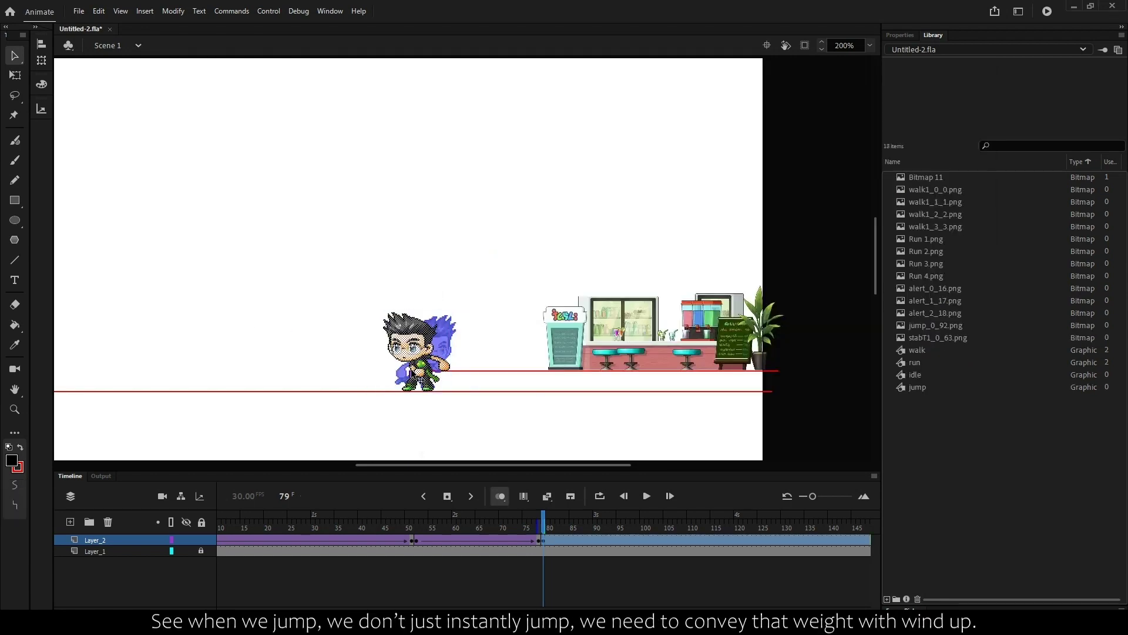
- Convert the stabT1_0_63 sprite at frame 79 to a graphic symbol named "ready 1" and flip it to face the shop
key(F8)
text(ready 1)
key(Return)
click(416, 373)
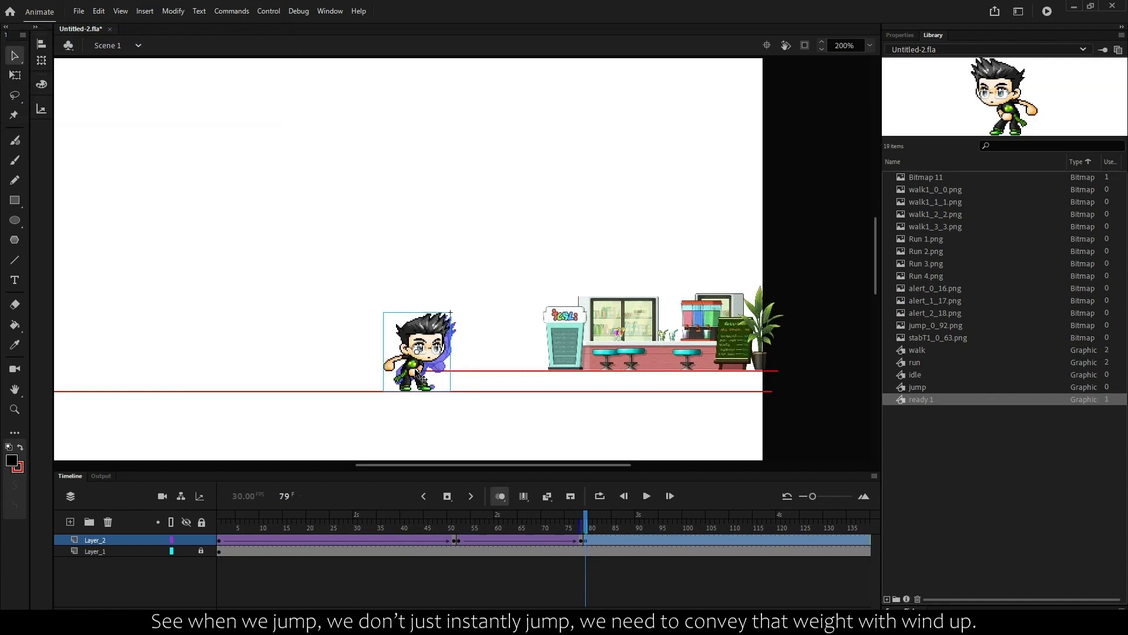
- Add stabT1_1_64.png to a blank keyframe at frame 80 and convert it to a graphic symbol named "ready 2"
key(F7)
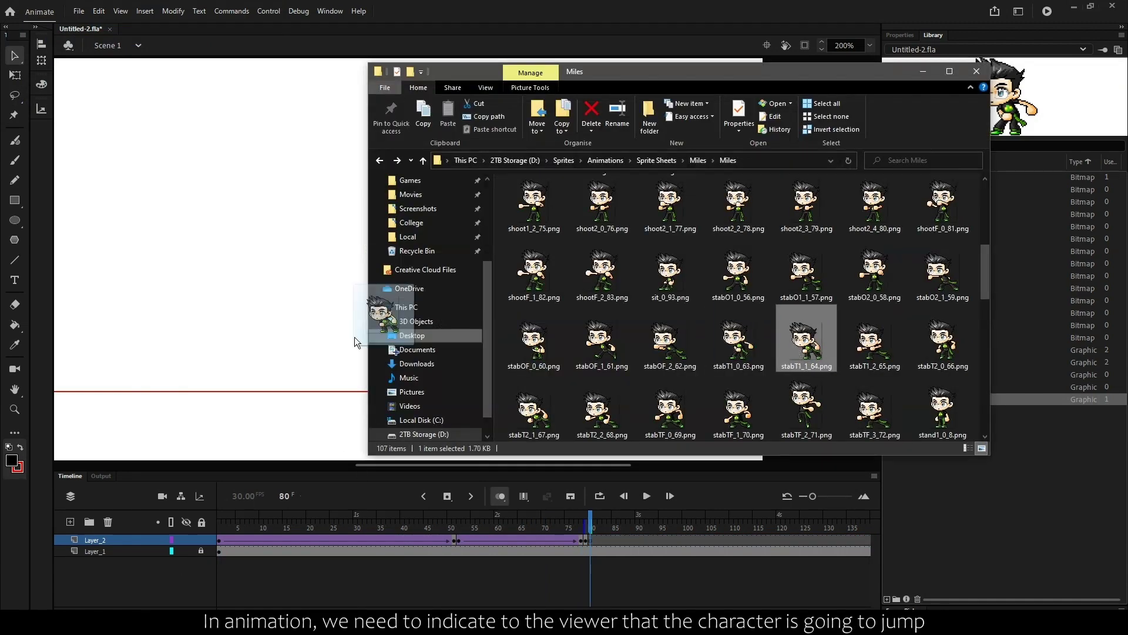
drag(354, 337, 454, 327)
key(F8)
text(ready 2)
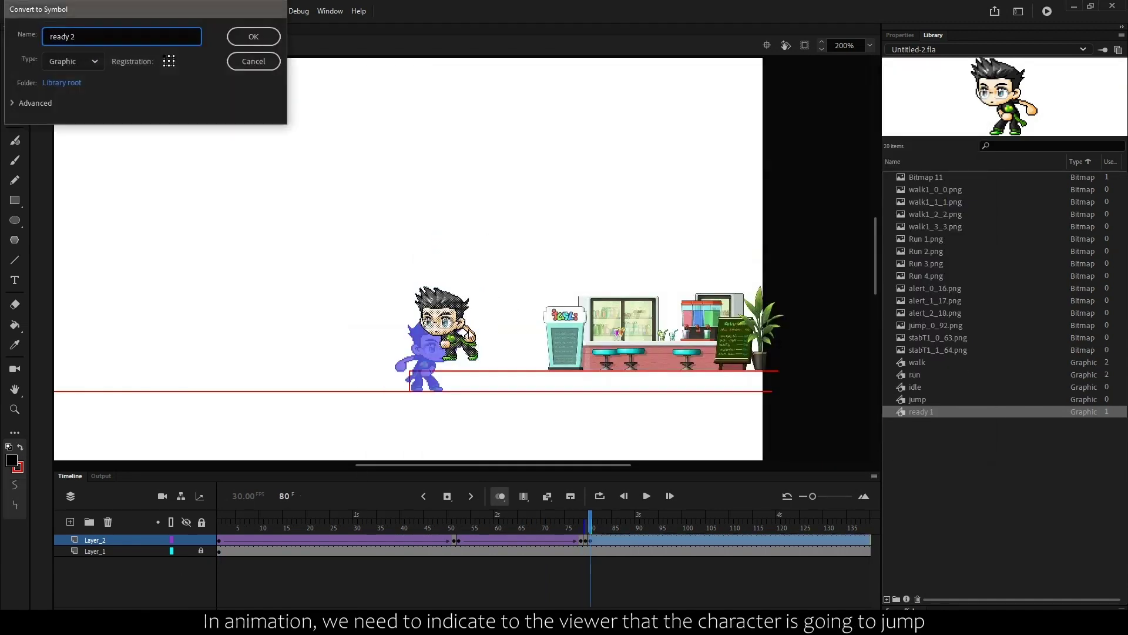
key(Return)
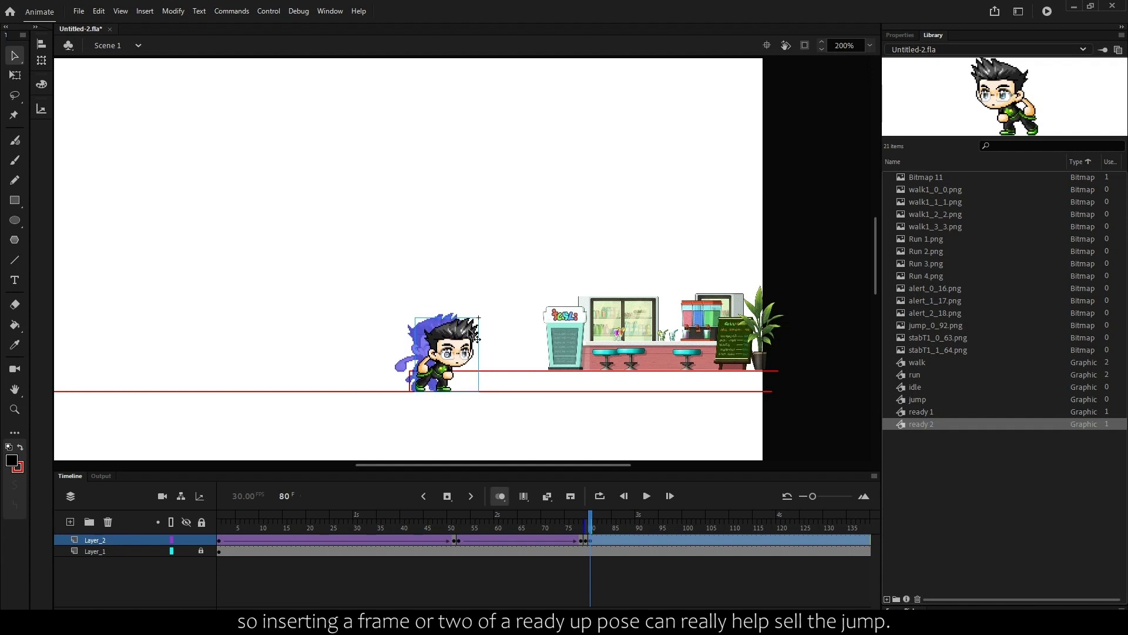
- Add a keyframe at frame 81 after the two ready poses and delete the old jump symbol from the library
key(comma)
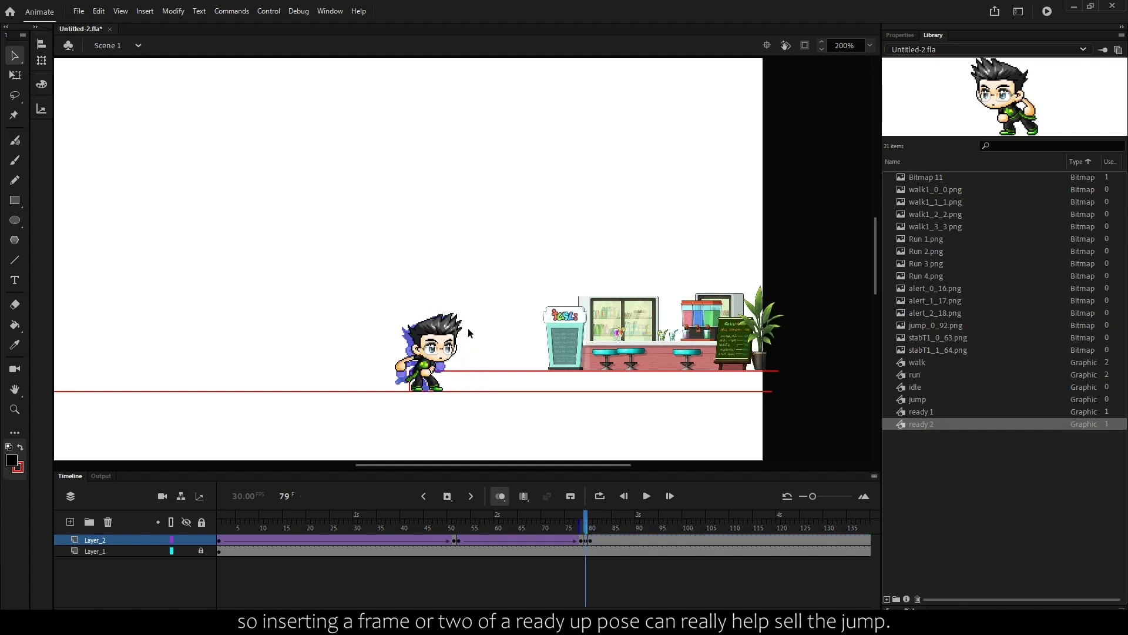
key(comma)
key(period)
key(period)
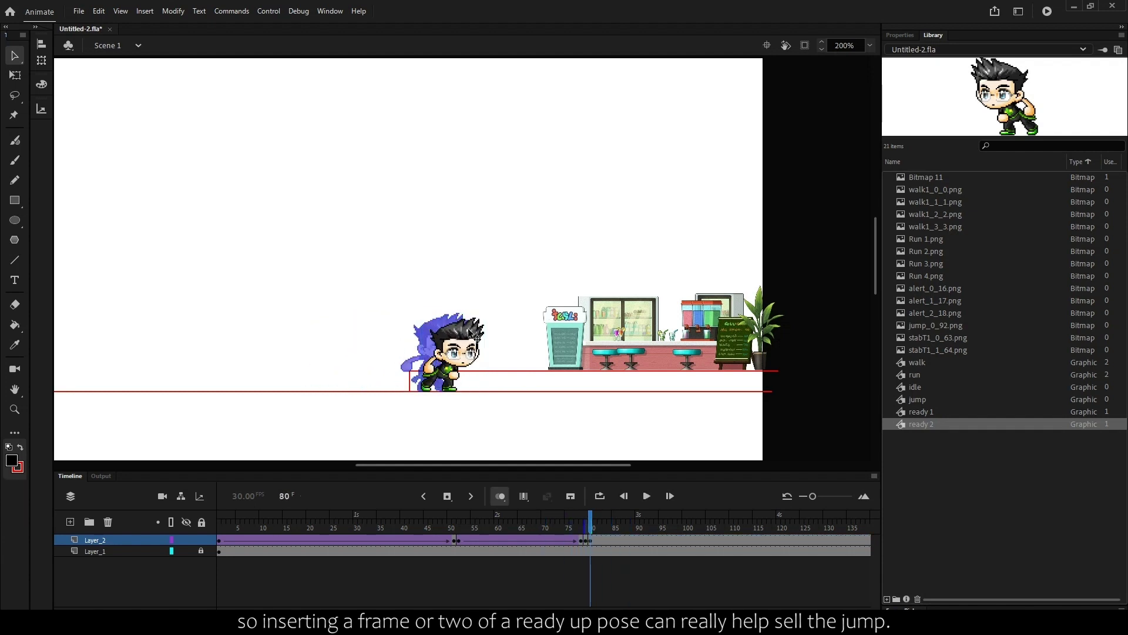
key(F6)
click(917, 399)
key(Delete)
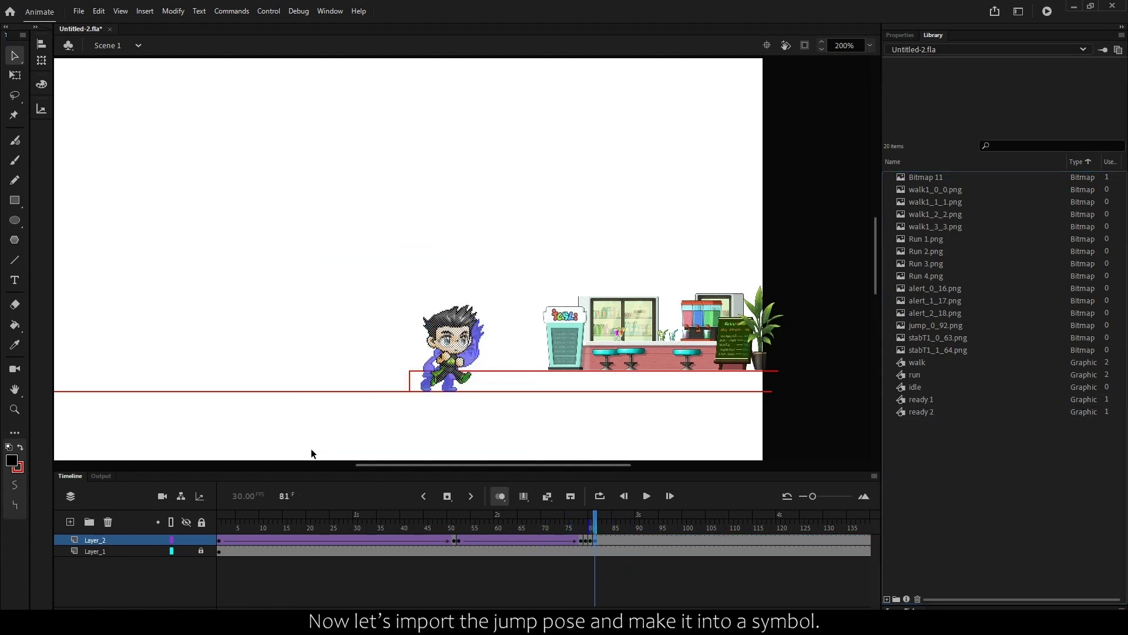
- Convert the jump sprite at frame 81 to a graphic symbol named "jump" and wrap it in another named "jump nested"
key(F8)
text(jump)
key(Return)
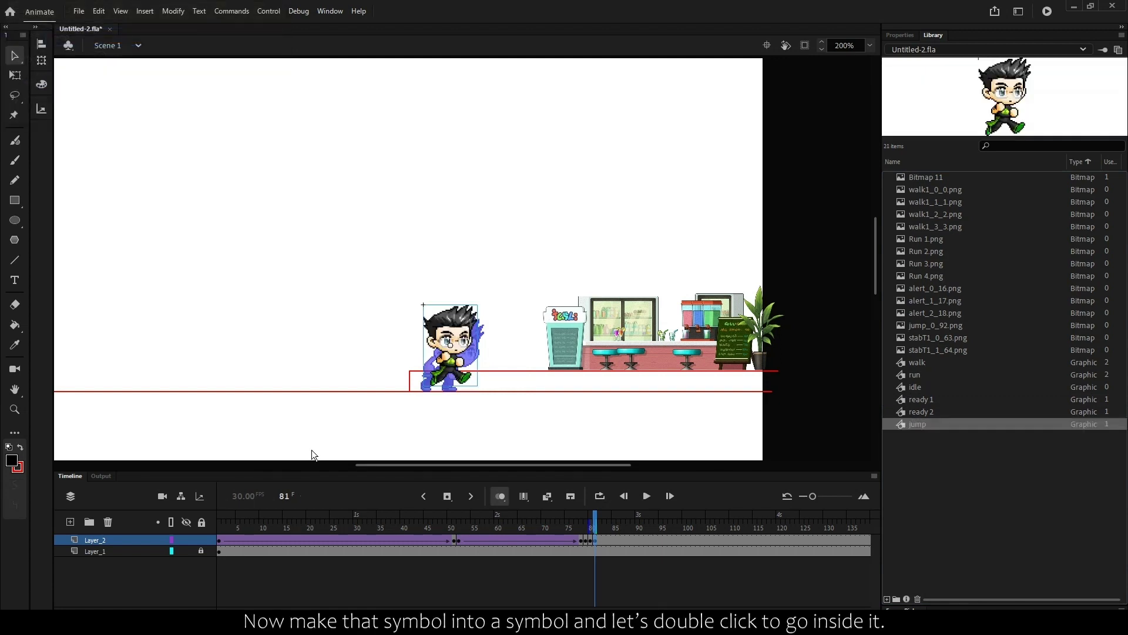
key(F8)
text(jump nested)
key(Return)
- Inside the jump nested symbol, create classic tweens between the vertical up and down jump keyframes across frames 1 to 13
double_click(450, 352)
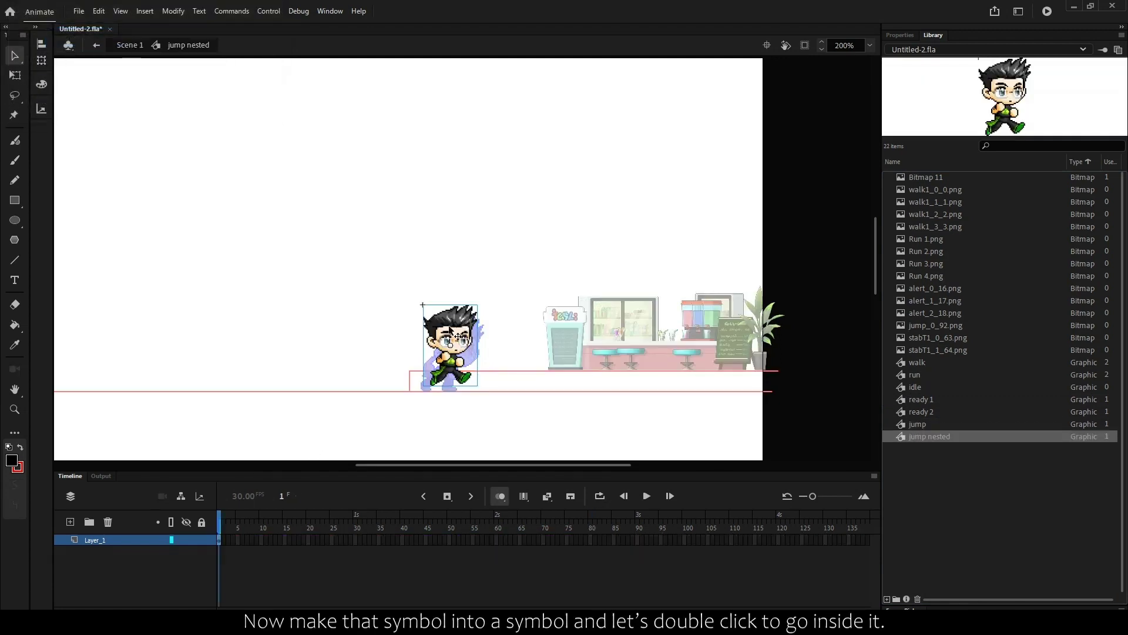
double_click(450, 353)
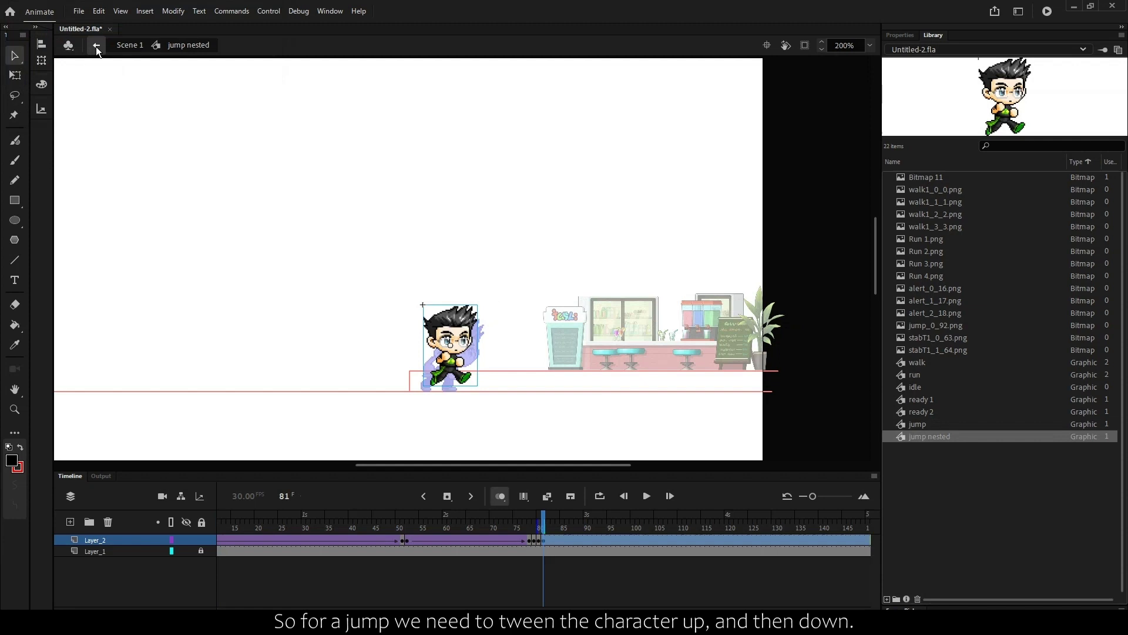
click(96, 45)
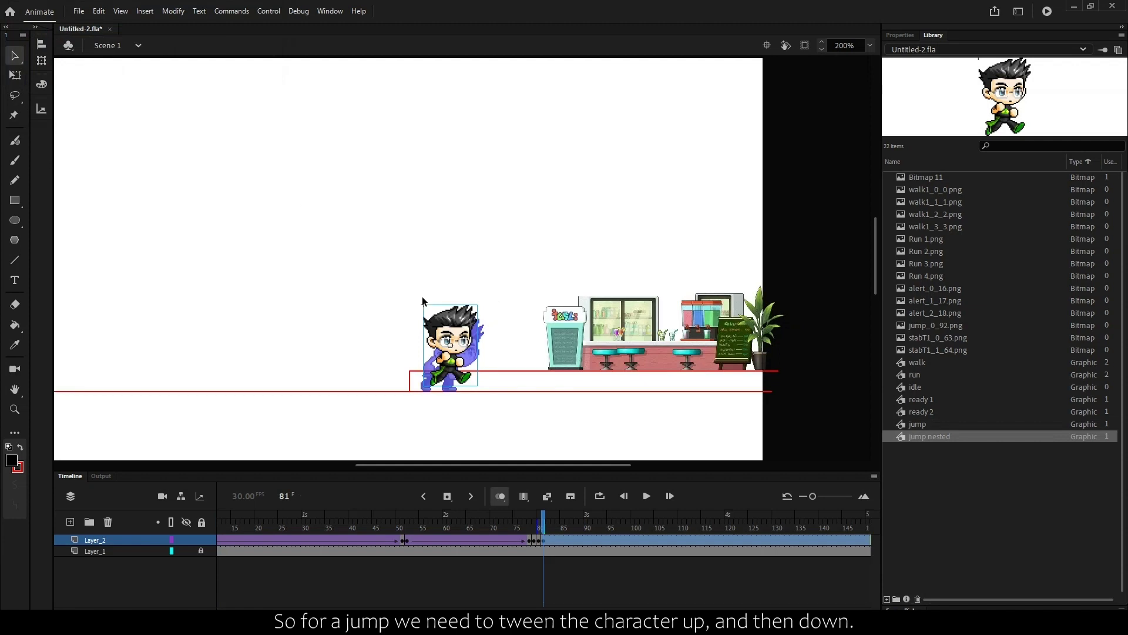
double_click(464, 362)
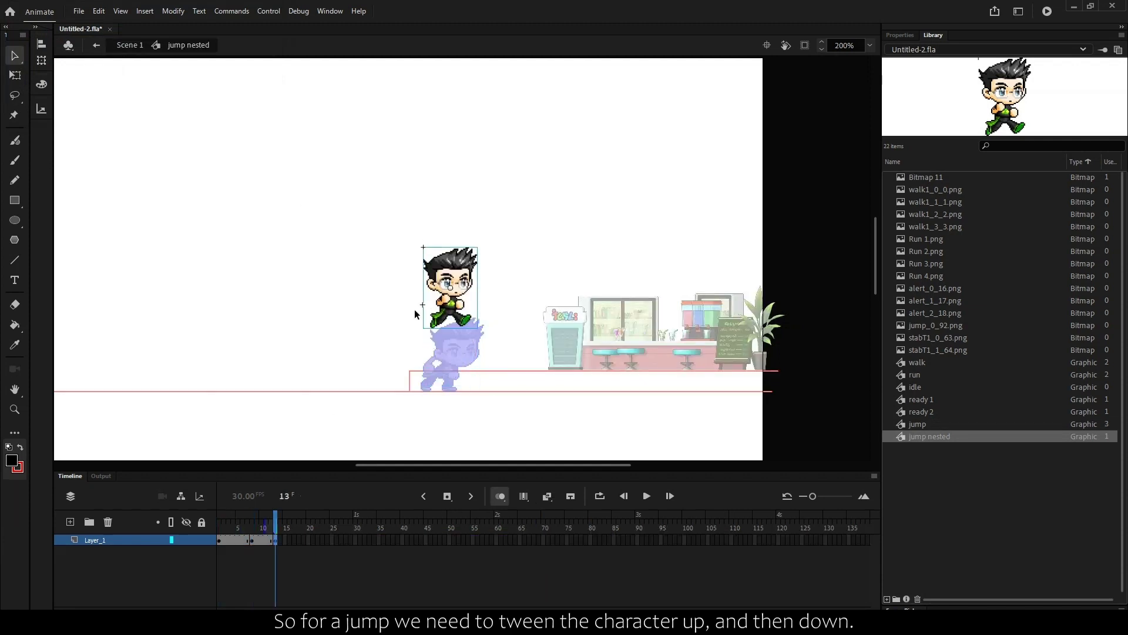
right_click(257, 540)
click(305, 195)
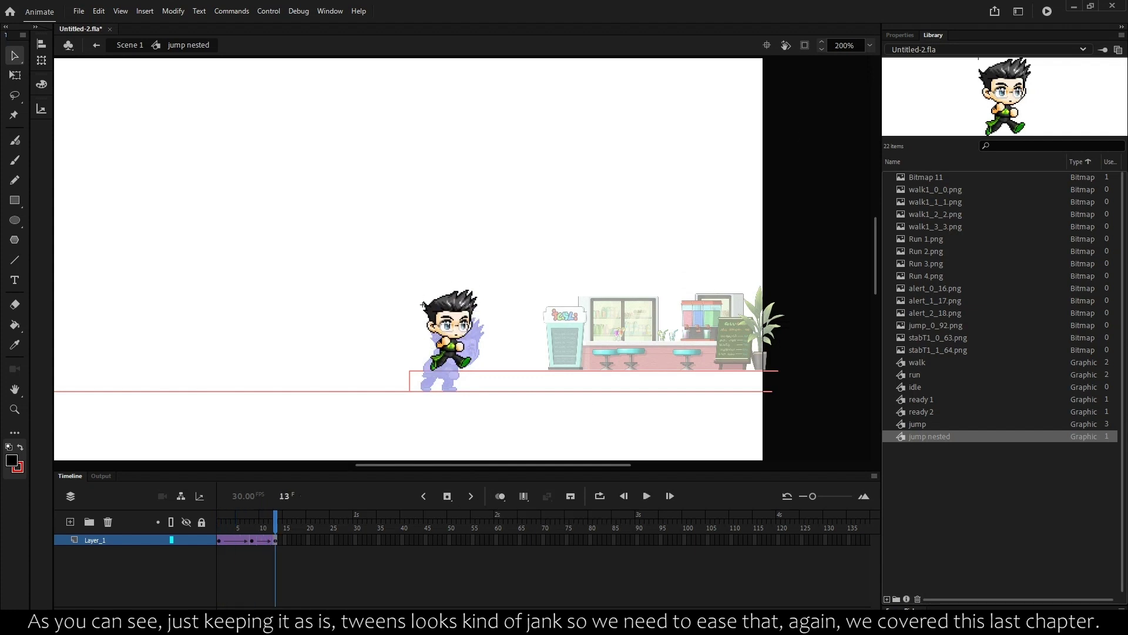
- Set the classic ease to 100 on the upward tween and -100 on the downward tween, and play the jump
click(899, 35)
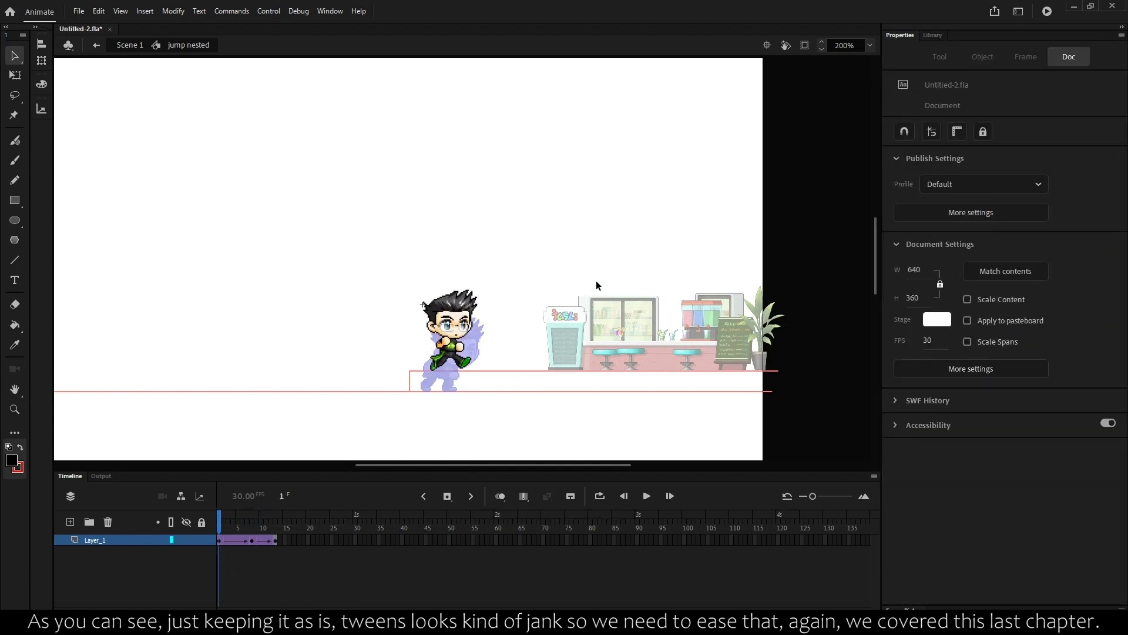
key(Return)
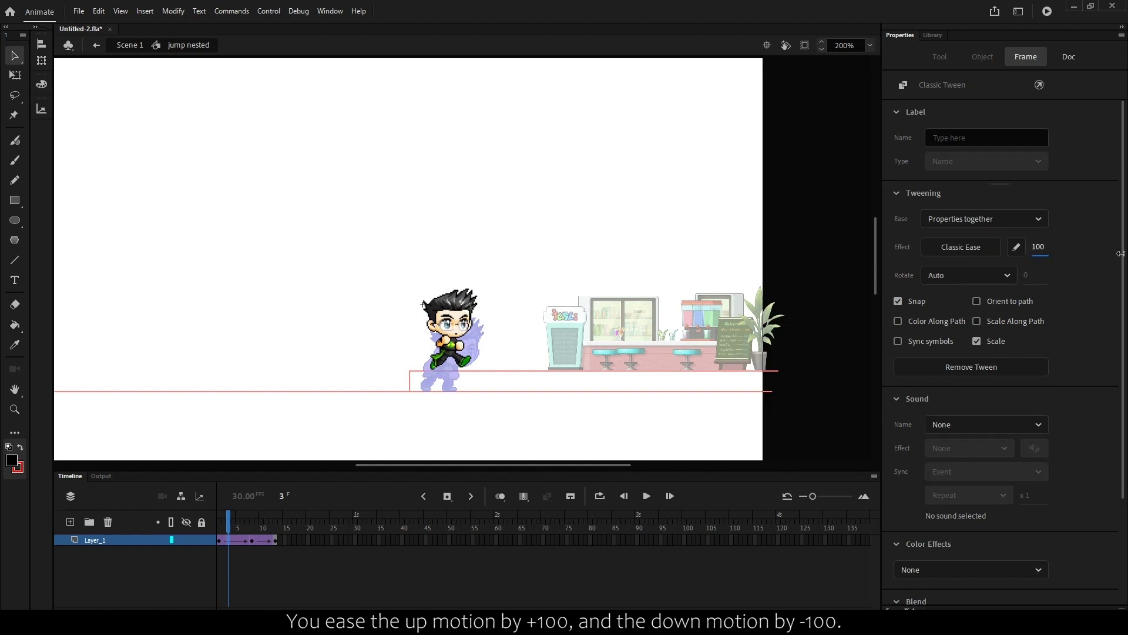
drag(1121, 254, 1121, 254)
click(257, 540)
drag(1034, 249, 1032, 249)
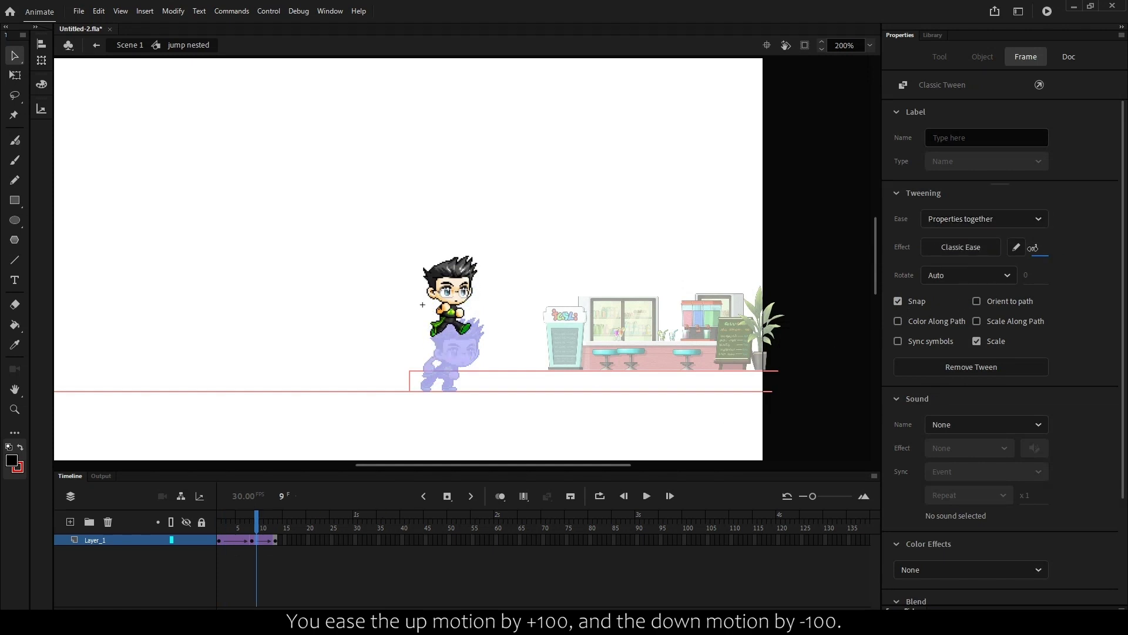
click(566, 245)
key(Return)
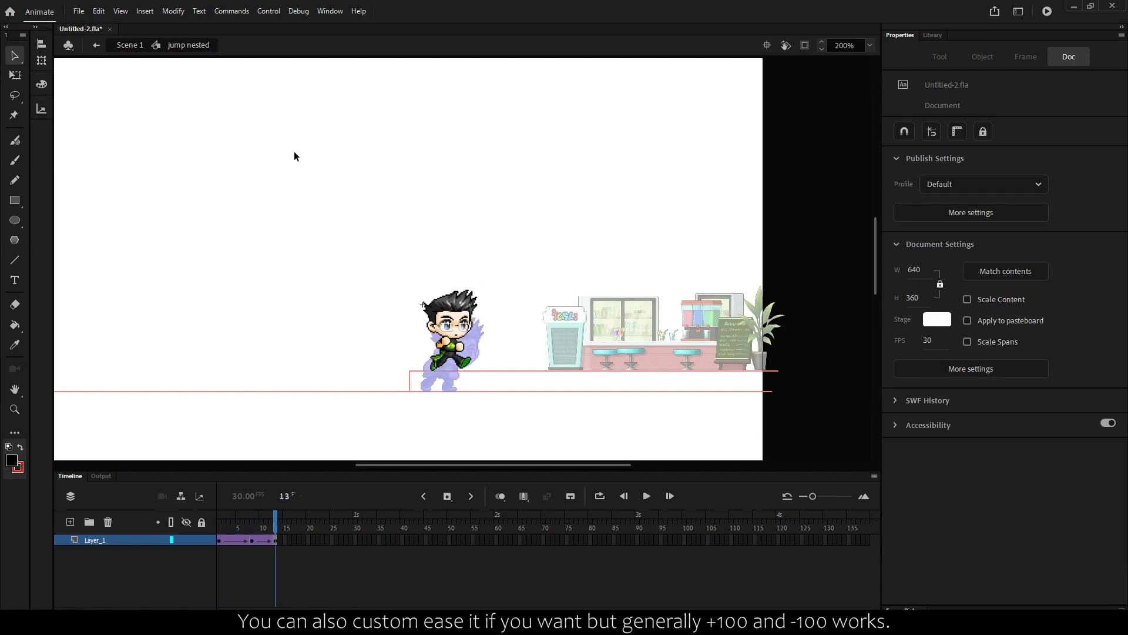
- Return to Scene 1 and shift the jump nested instance at frame 81 slightly toward the shop
click(97, 45)
click(486, 541)
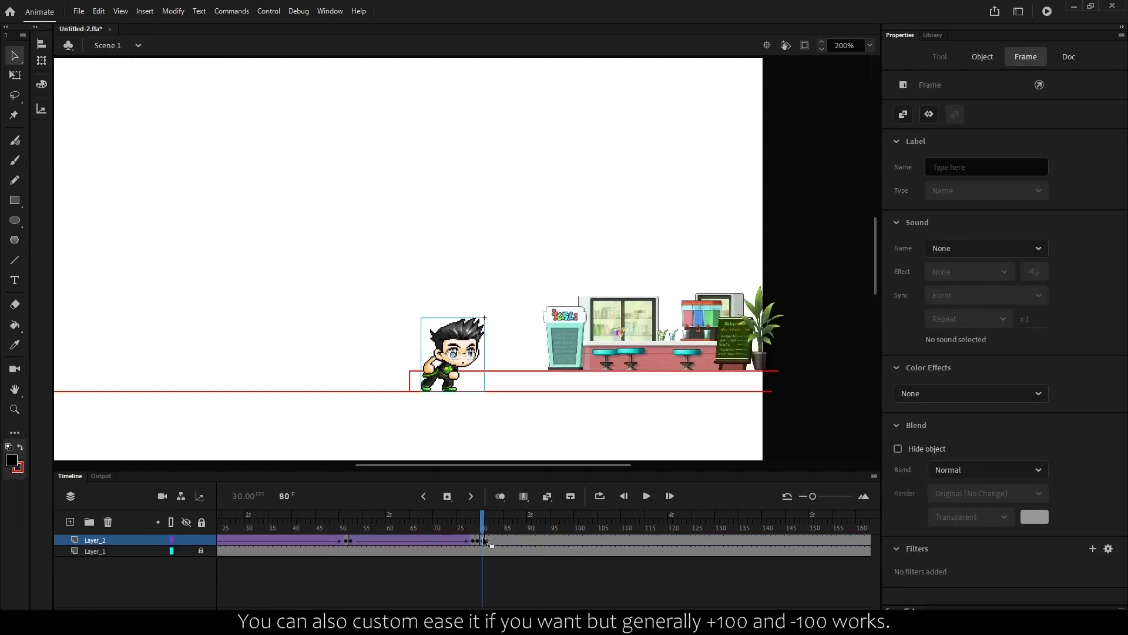
click(499, 322)
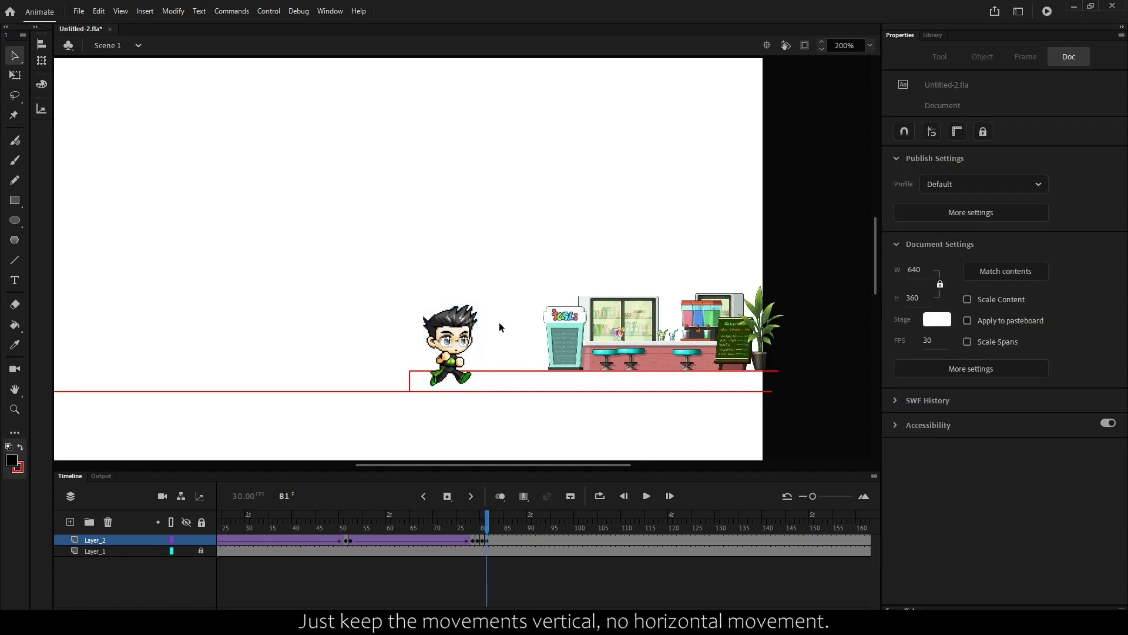
drag(454, 327, 465, 326)
click(465, 326)
key(Escape)
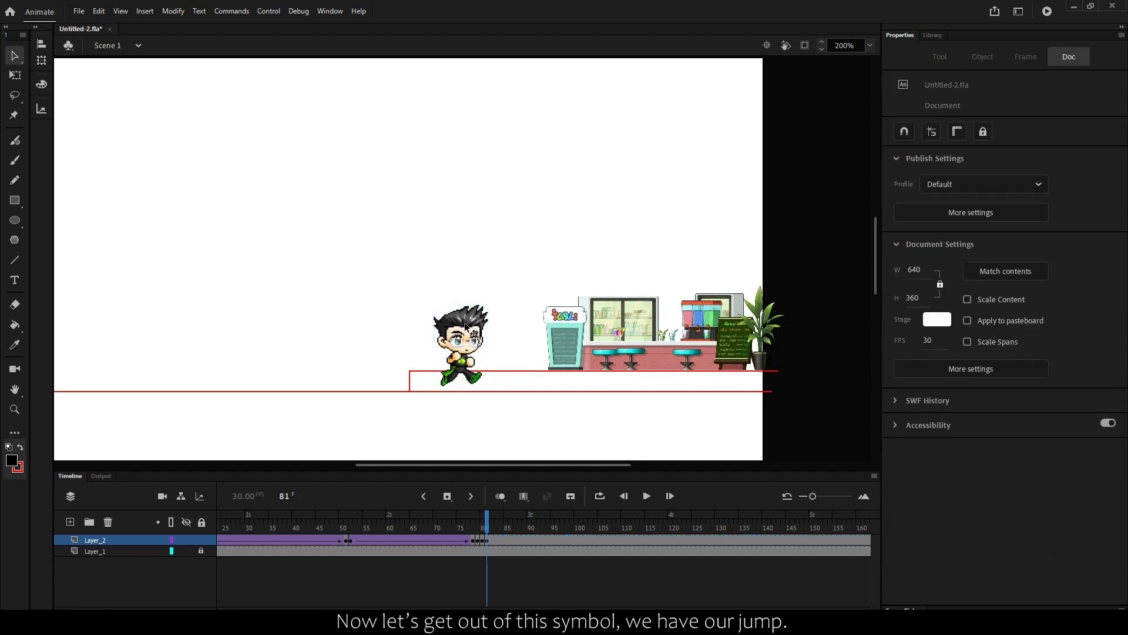
- Add a keyframe at frame 93, move the jump horizontally to about X 415, and classic-tween it from frame 81
click(546, 540)
key(F6)
drag(455, 341, 521, 339)
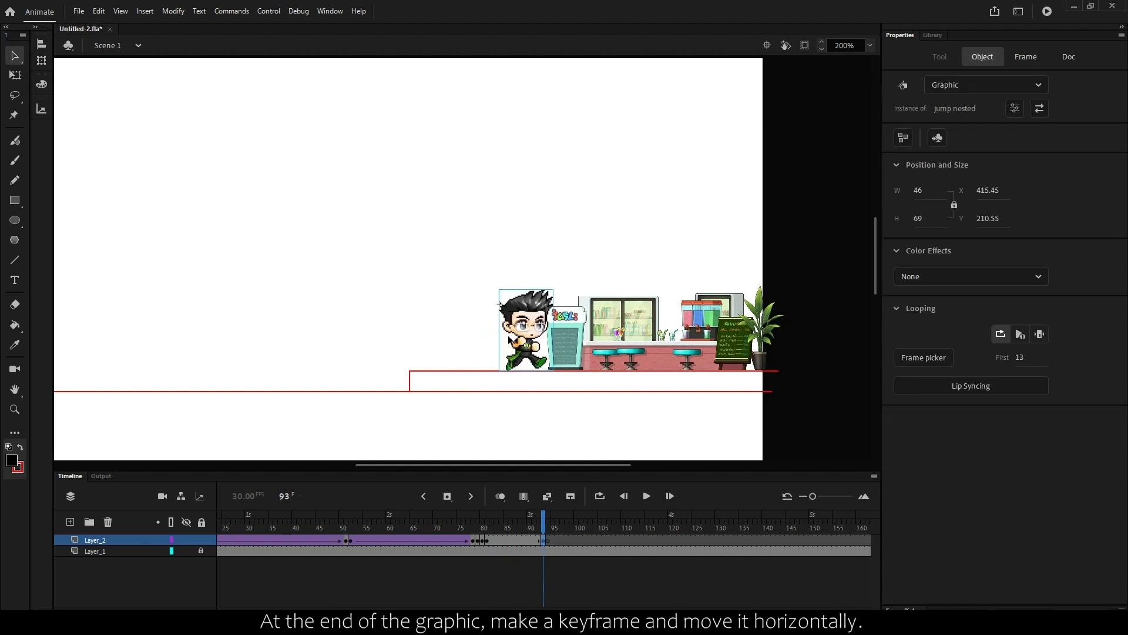
right_click(492, 541)
click(517, 209)
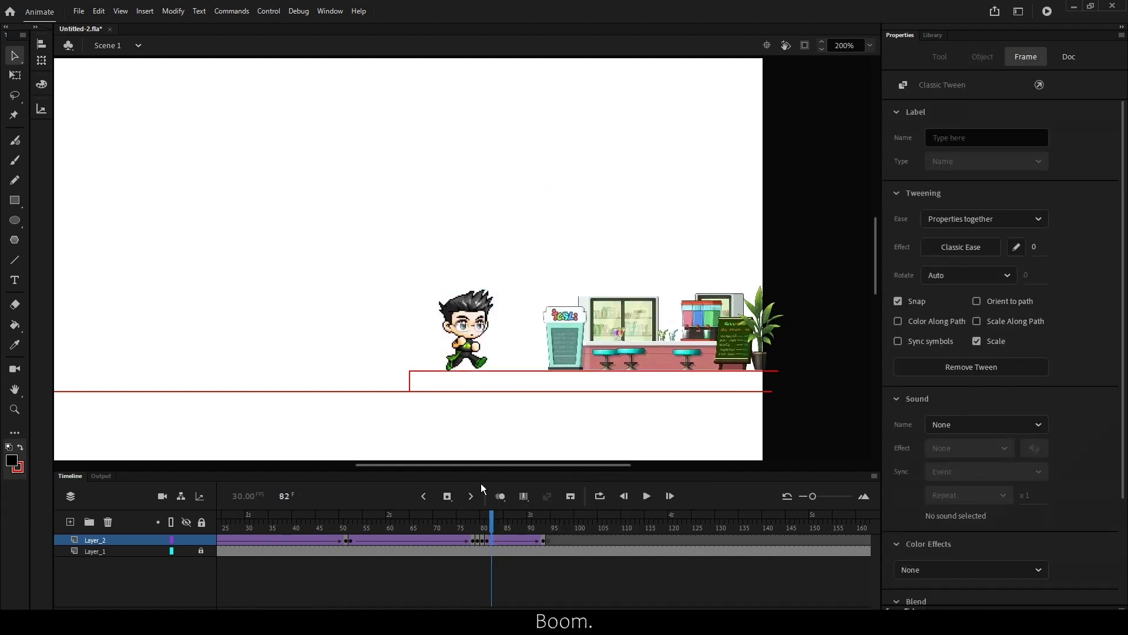
key(Return)
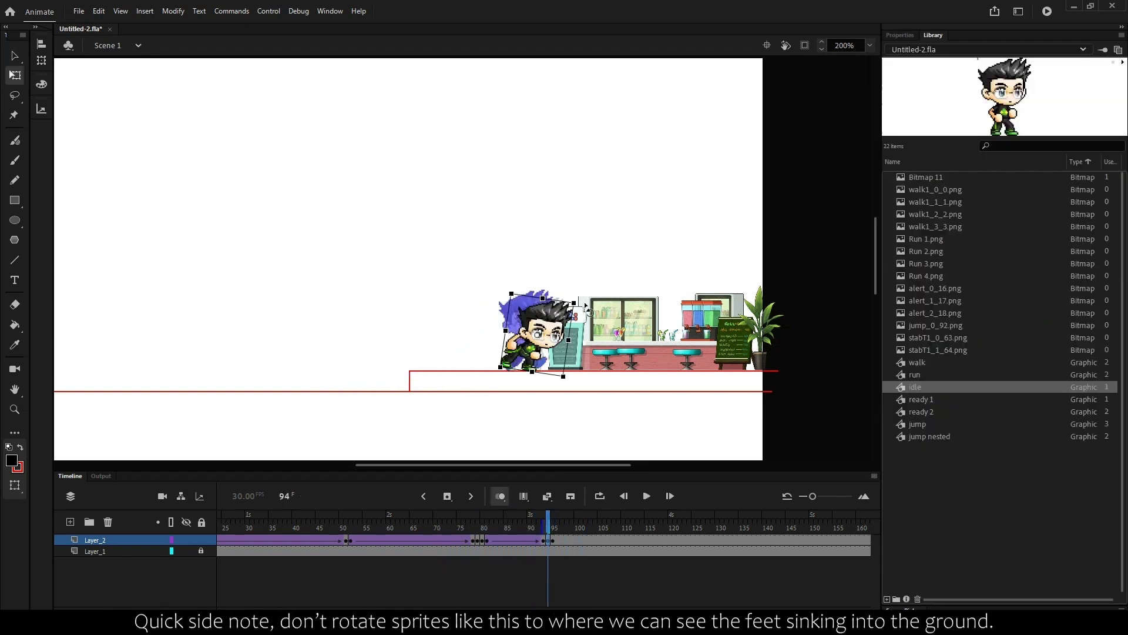
- Try tilting the landing pose forward at frame 94 and further on a copy pasted in place at frame 95
drag(573, 321, 575, 320)
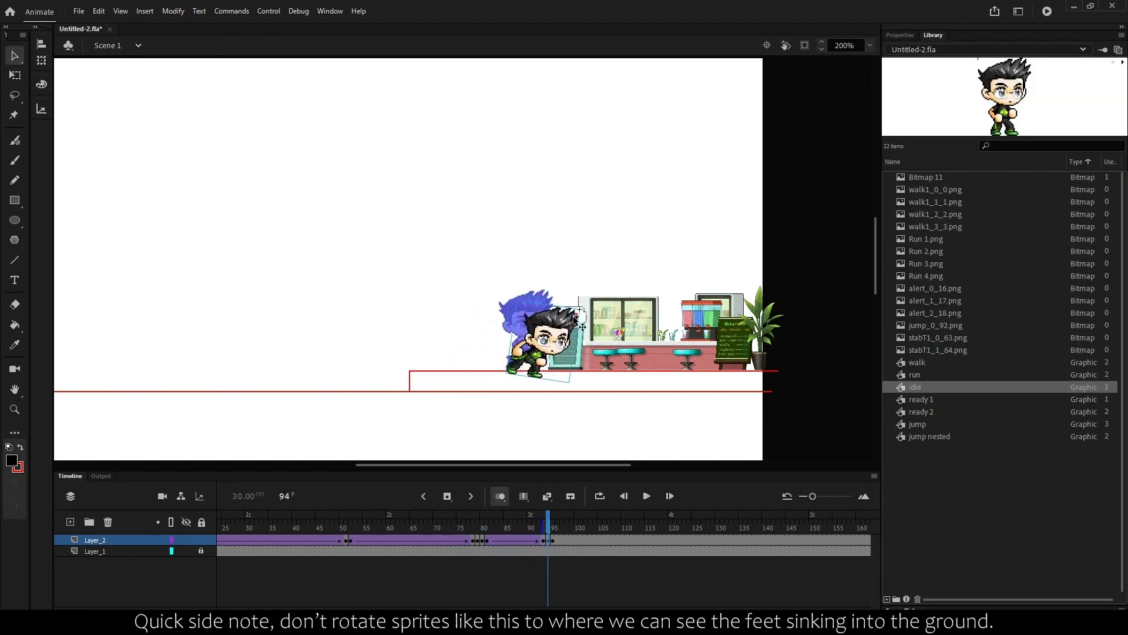
click(551, 540)
right_click(551, 540)
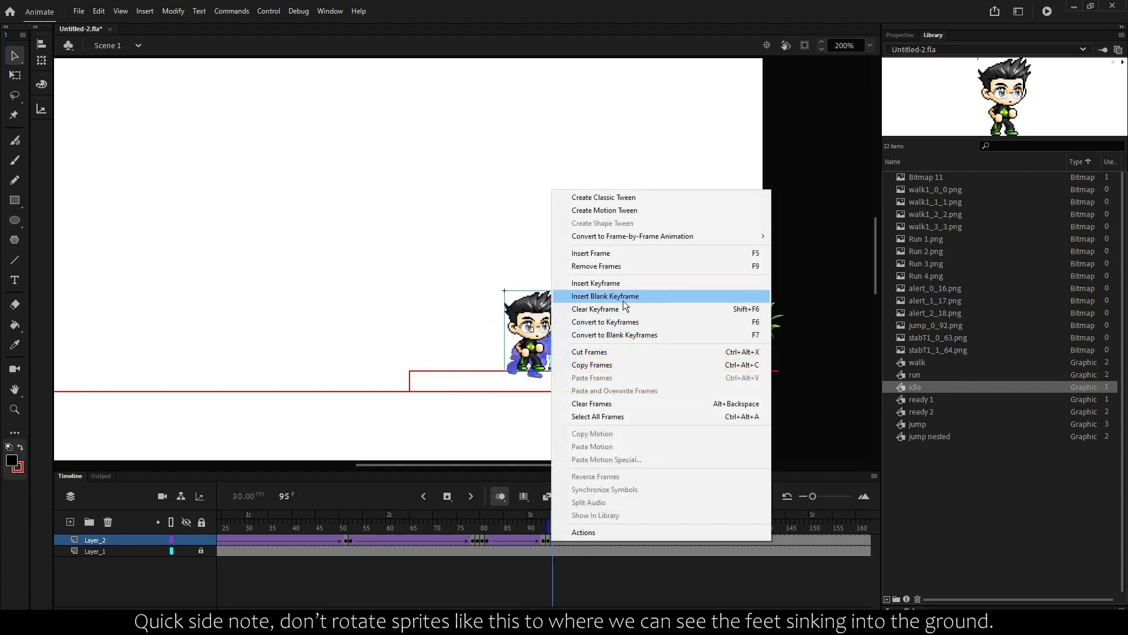
click(623, 296)
key(ctrl+shift+v)
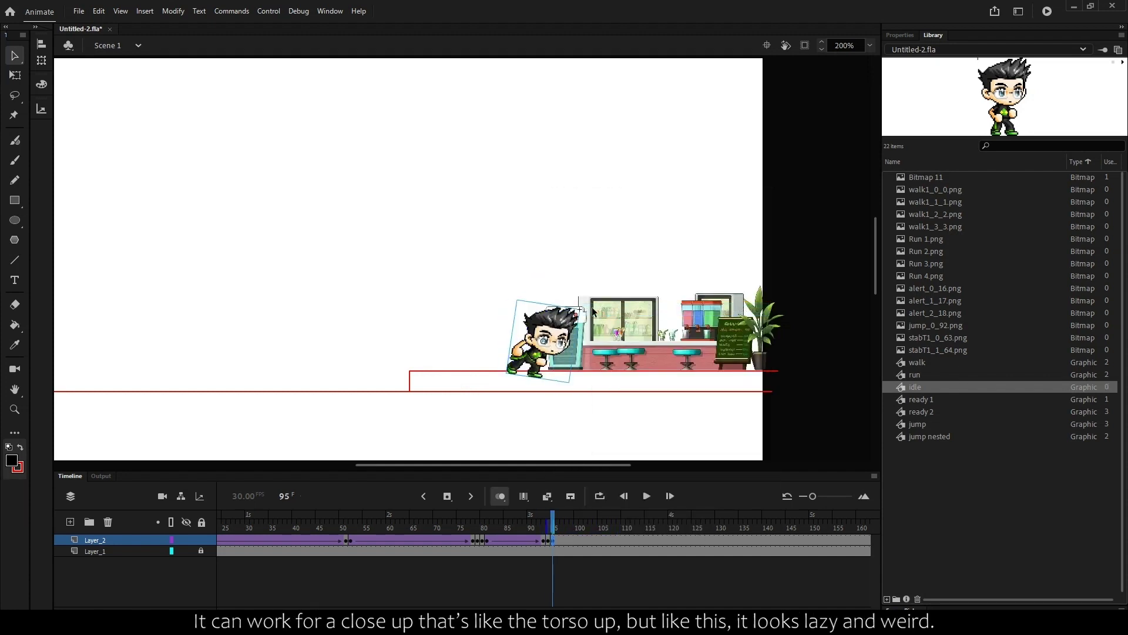
drag(591, 318, 595, 328)
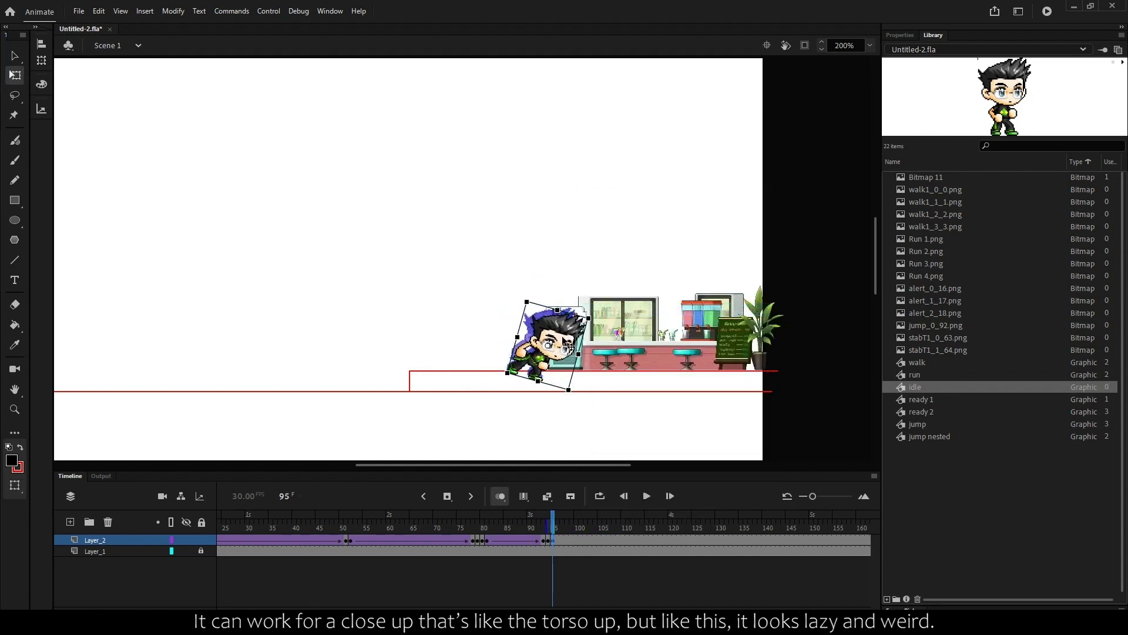
key(v)
- Squash the landing pose at frame 94 slightly downward from its upper edge, keeping the feet on the ledge
key(comma)
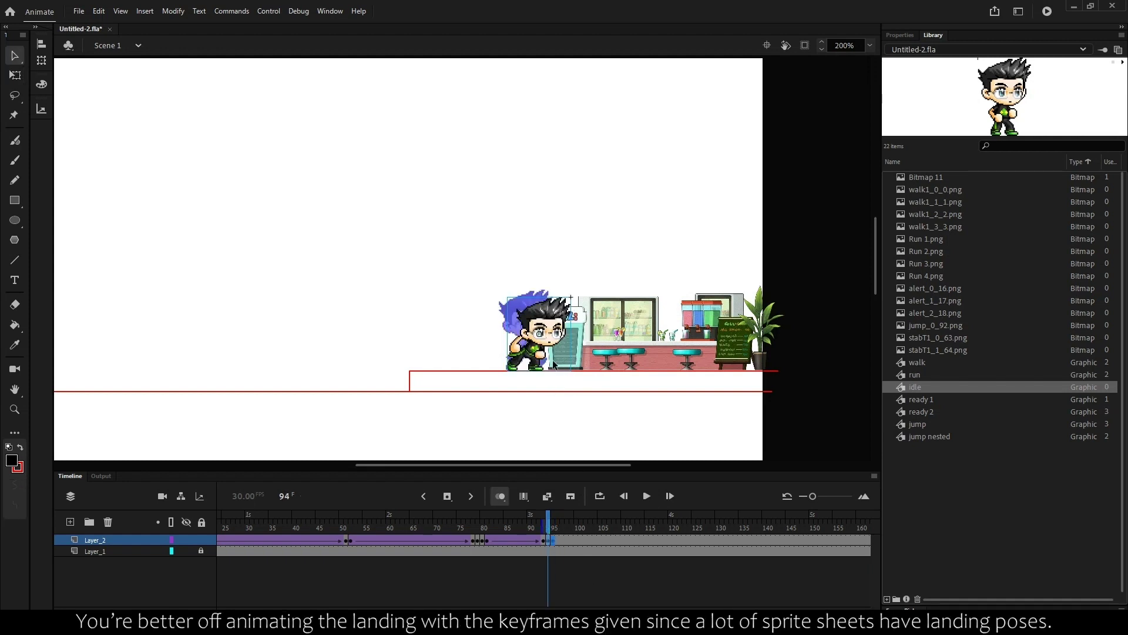
key(q)
drag(540, 297, 540, 301)
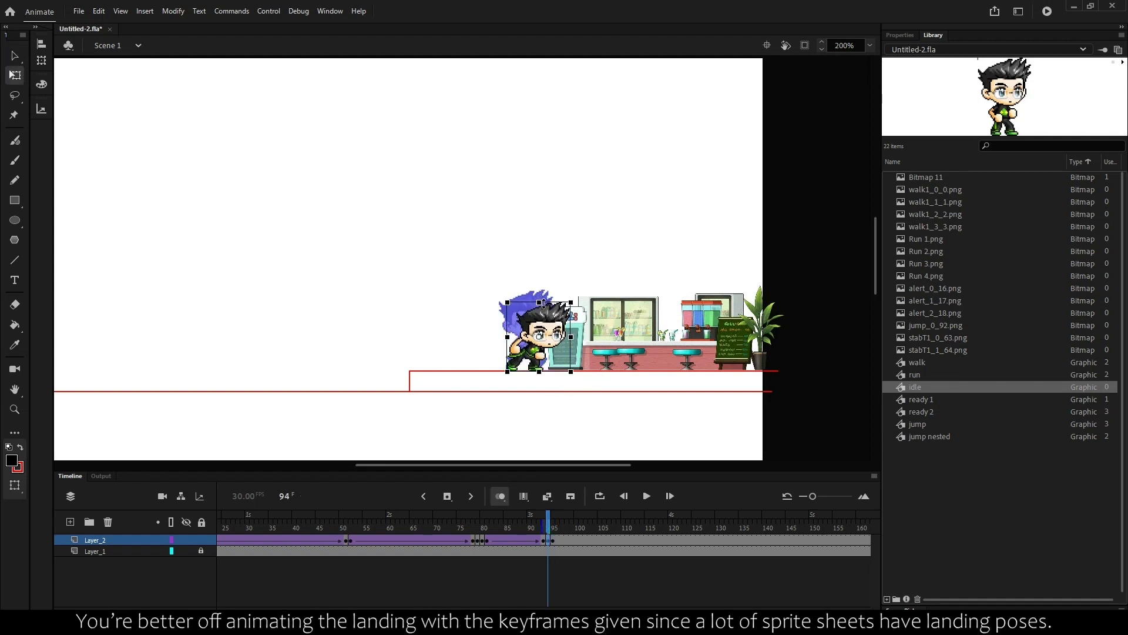
- Play back the run, jump and squashed landing several times, starting from points such as frames 77 and 66
click(534, 541)
key(Return)
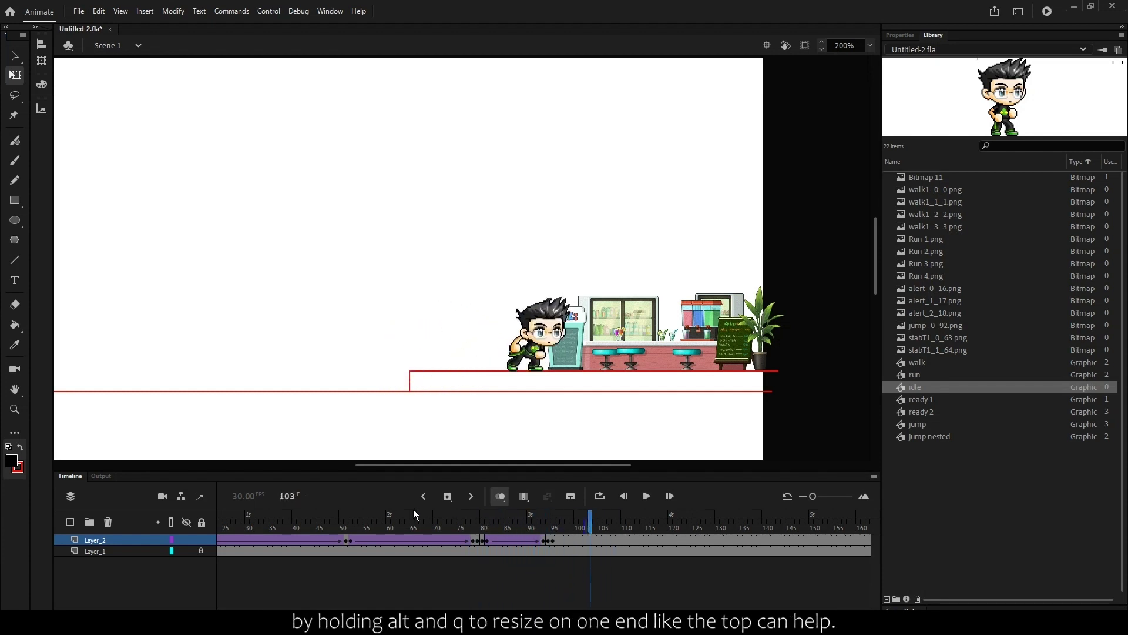
key(Return)
click(470, 531)
key(Return)
click(470, 531)
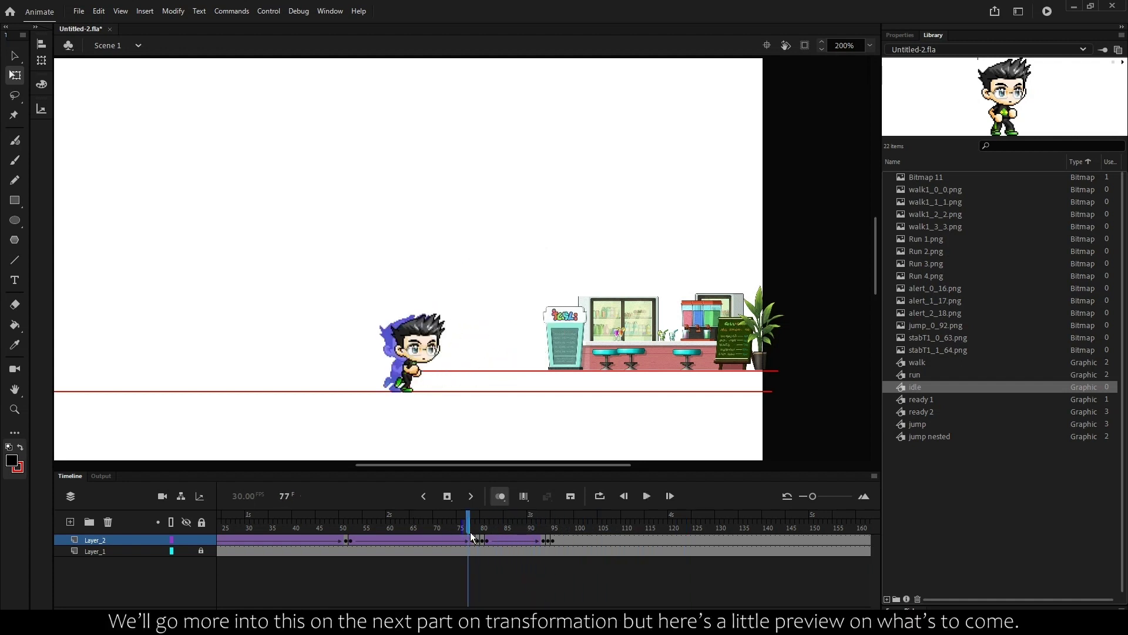
click(415, 531)
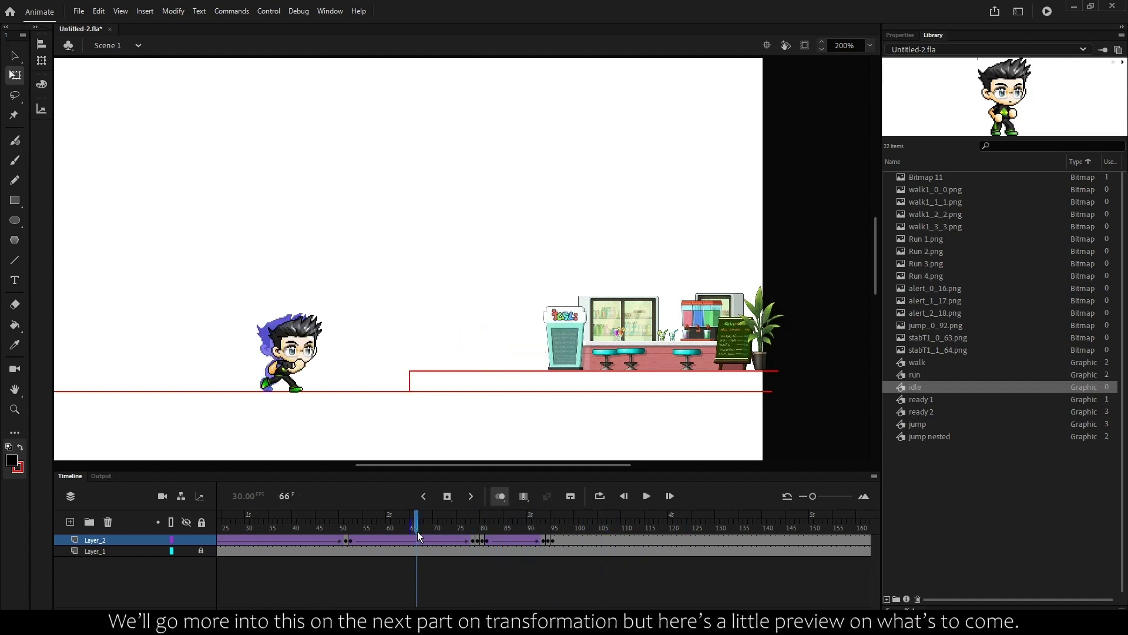
key(Return)
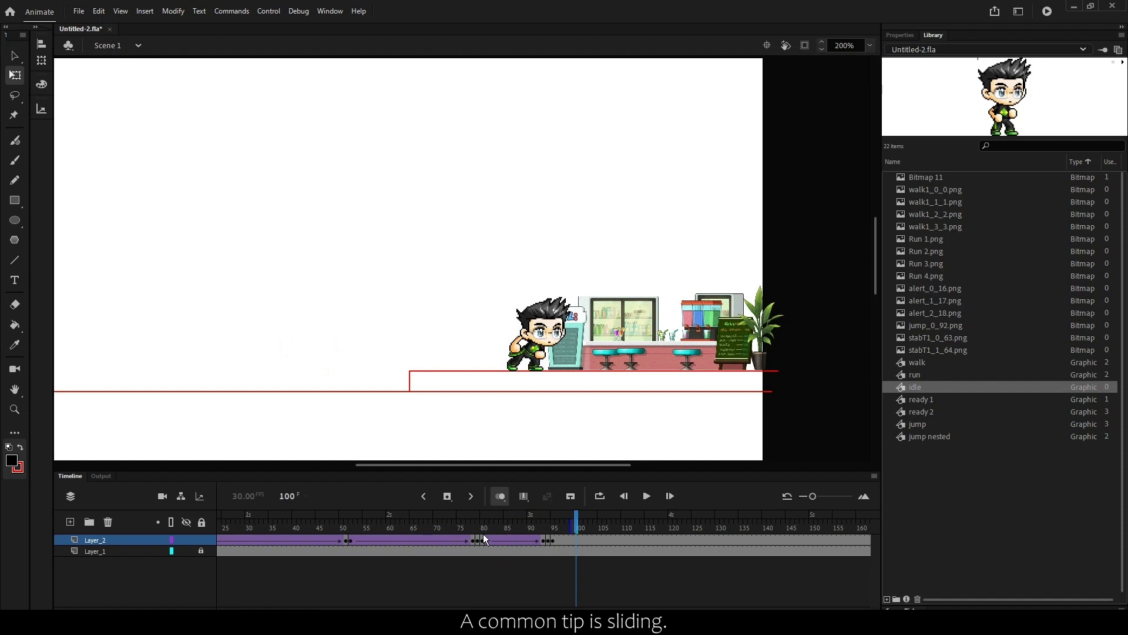
- Move the standing landing keyframe to frame 97 and shift its pose slightly toward the shop for a short slide
click(552, 544)
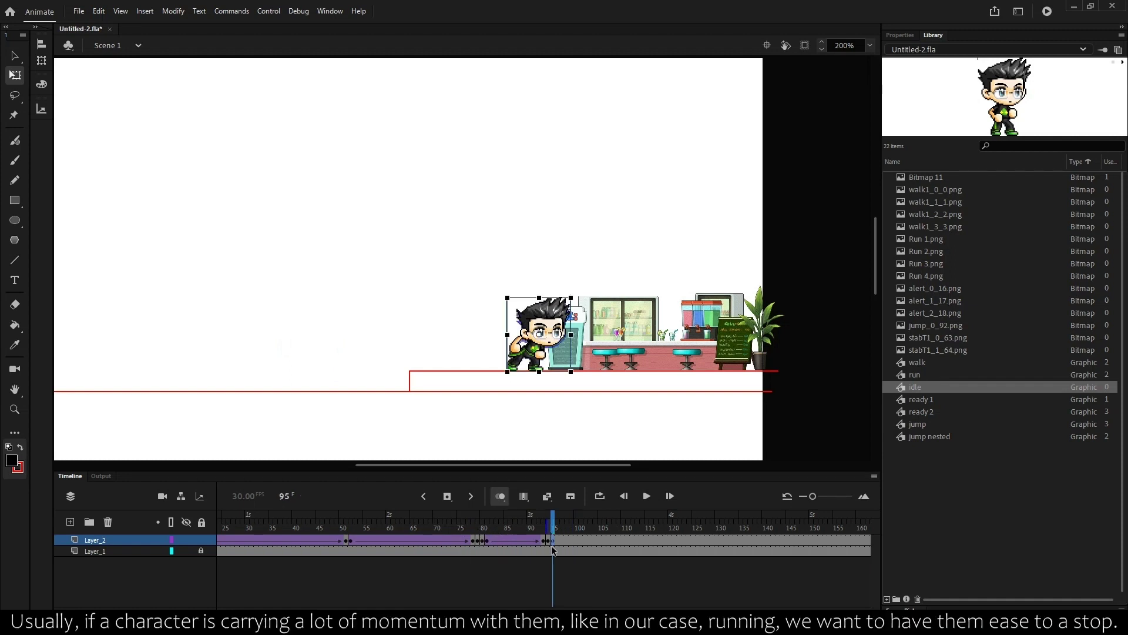
click(563, 540)
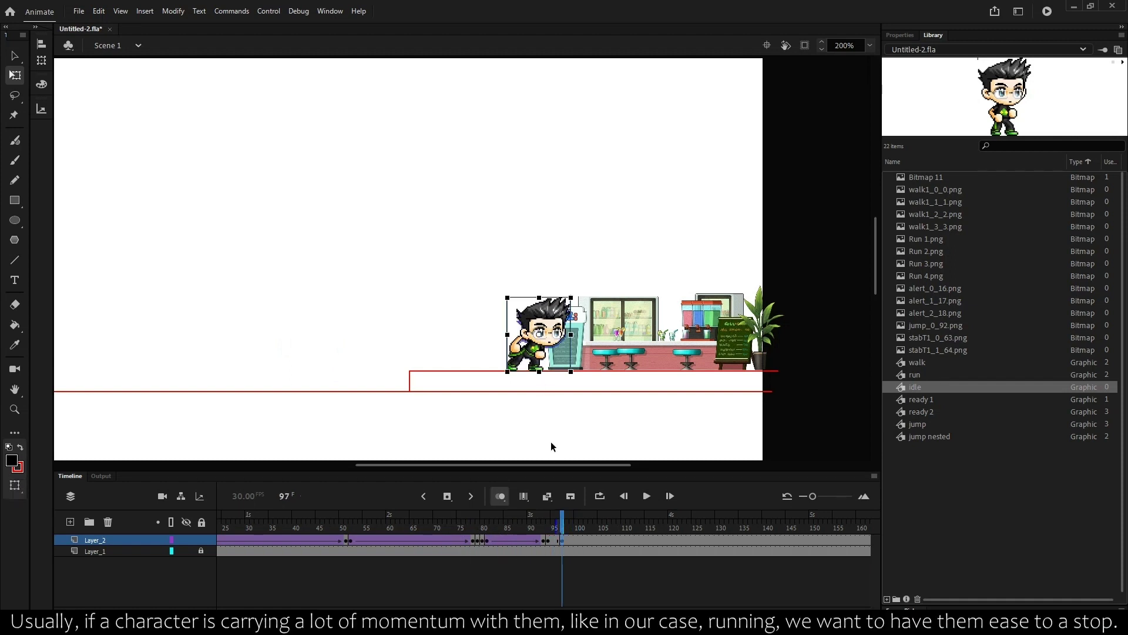
drag(565, 342, 572, 343)
right_click(549, 542)
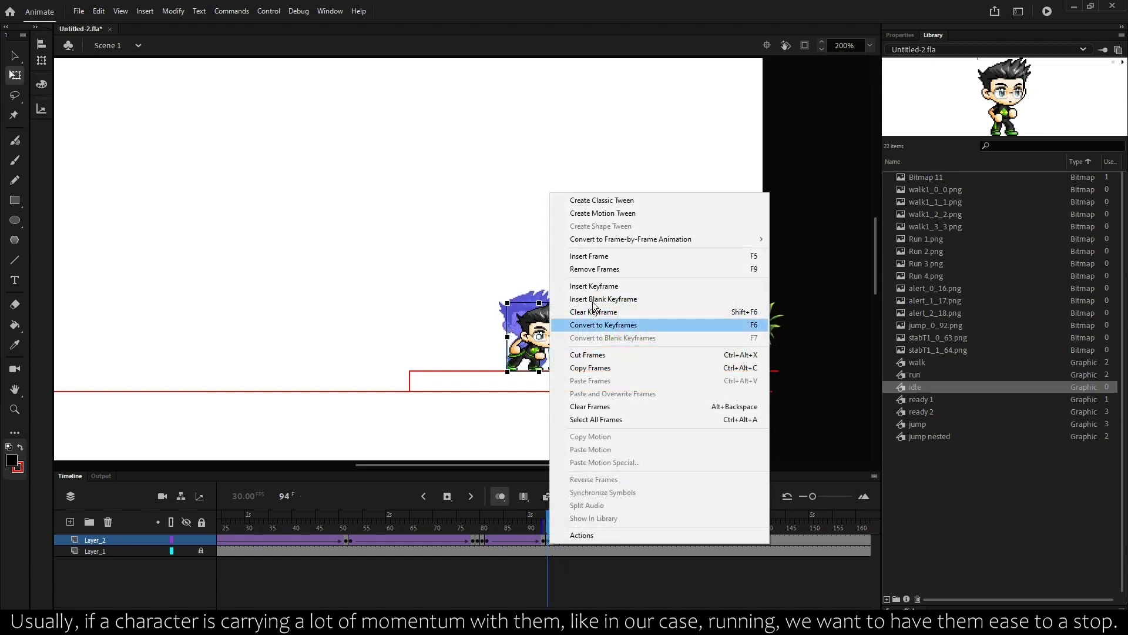
click(588, 323)
drag(549, 543, 562, 541)
click(563, 540)
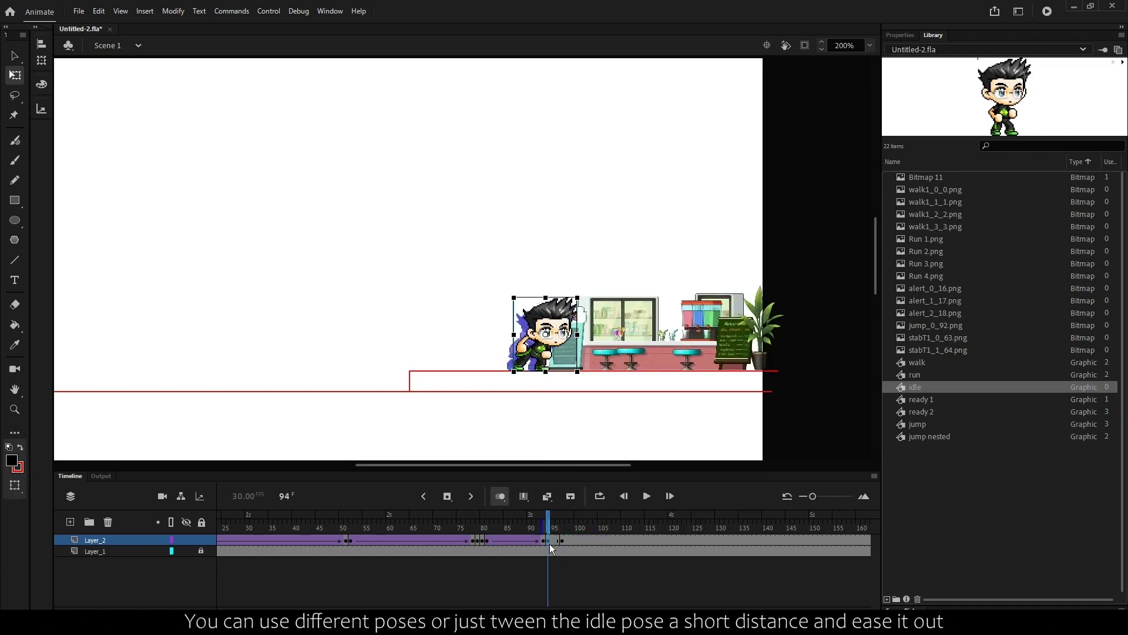
- Create a classic tween from frame 94 to 97 with an ease-out of 100 and review the animation at 100% zoom
right_click(549, 544)
click(650, 201)
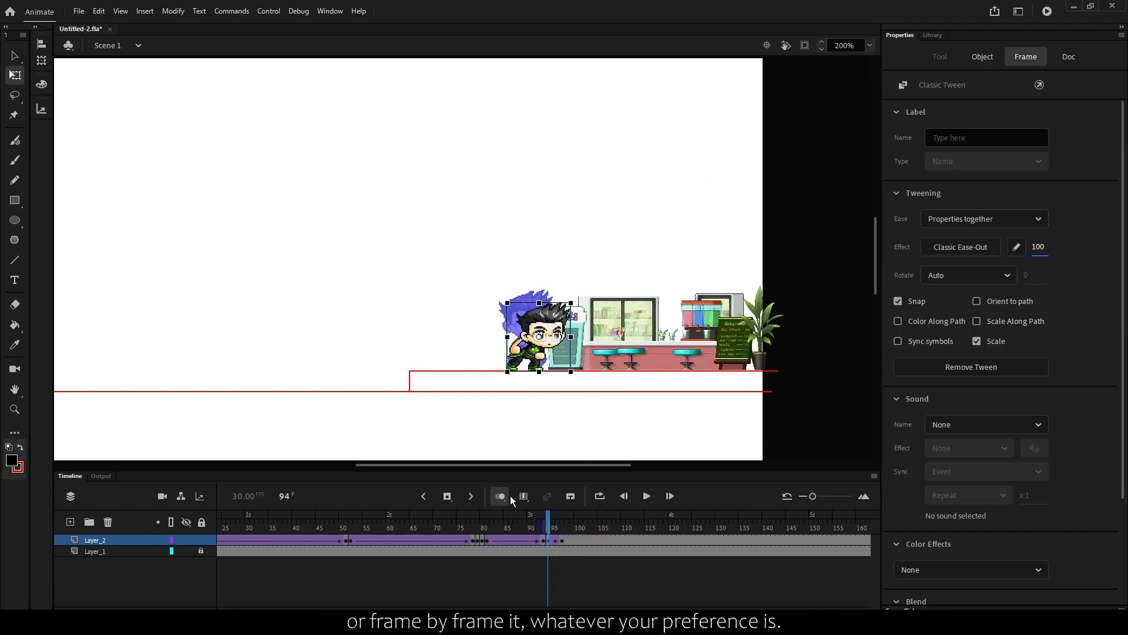
key(Return)
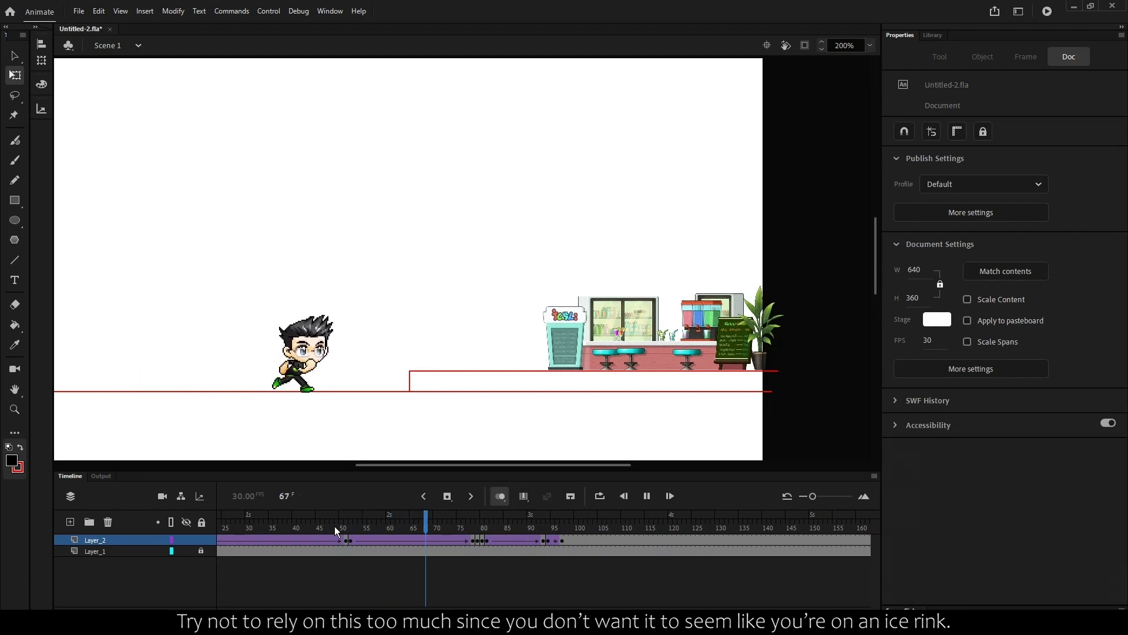
key(ctrl+1)
key(Return)
key(shift+comma)
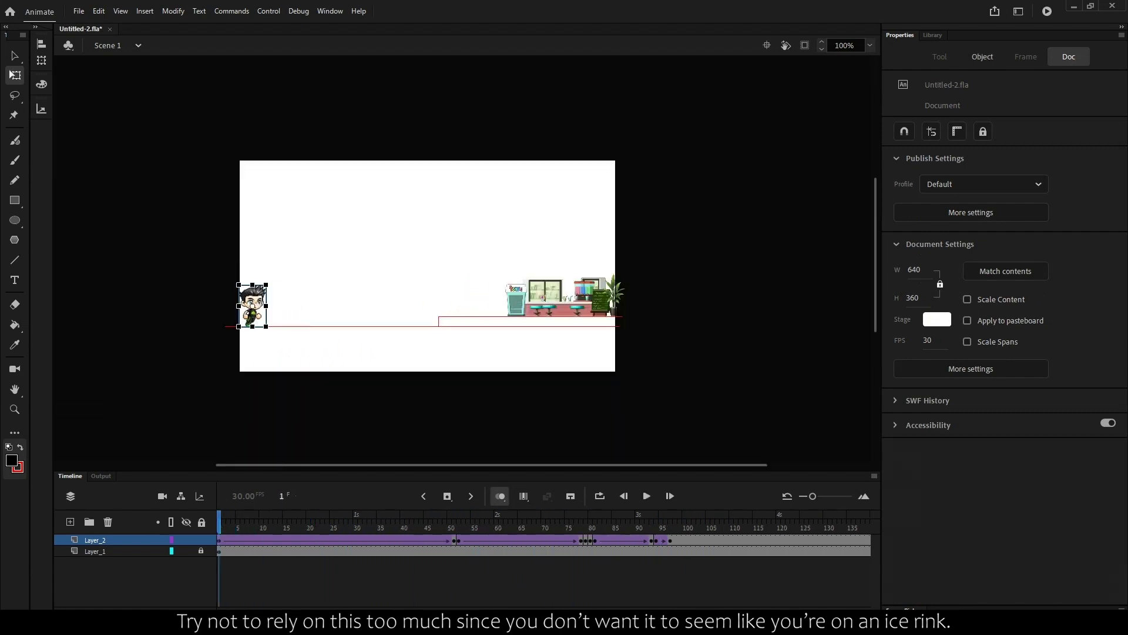